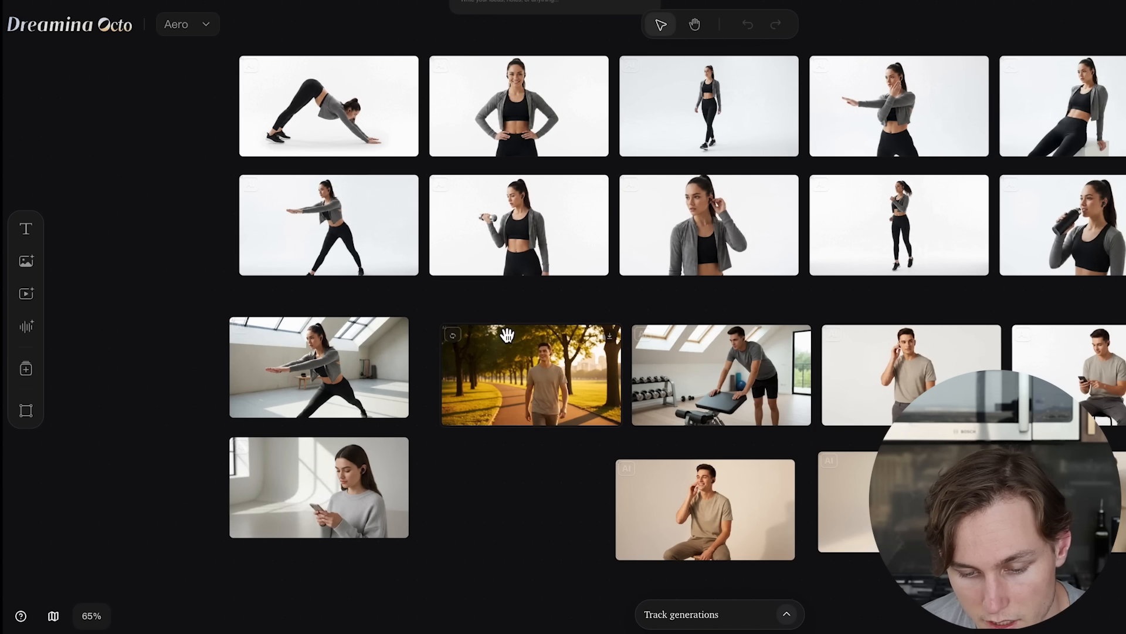
Step: Look over the earbud product shots, model photos and lifestyle images on the Aero canvas
scroll(1080, 280, left, 10)
scroll(1080, 280, left, 7)
scroll(1080, 281, up, 5)
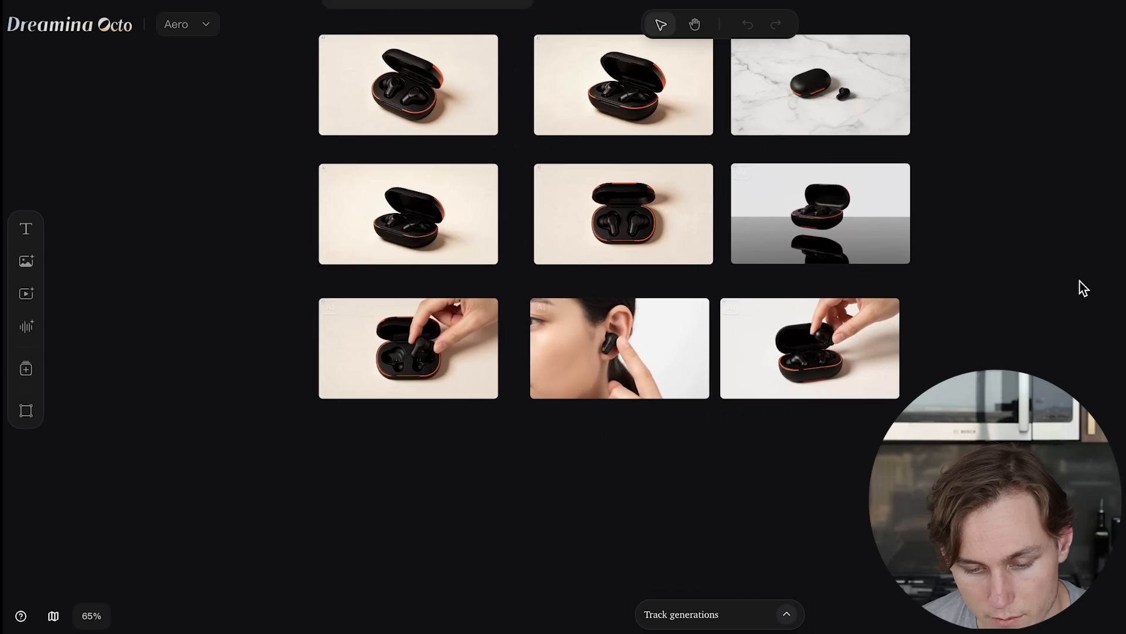
scroll(729, 346, up, 8)
scroll(729, 346, down, 3)
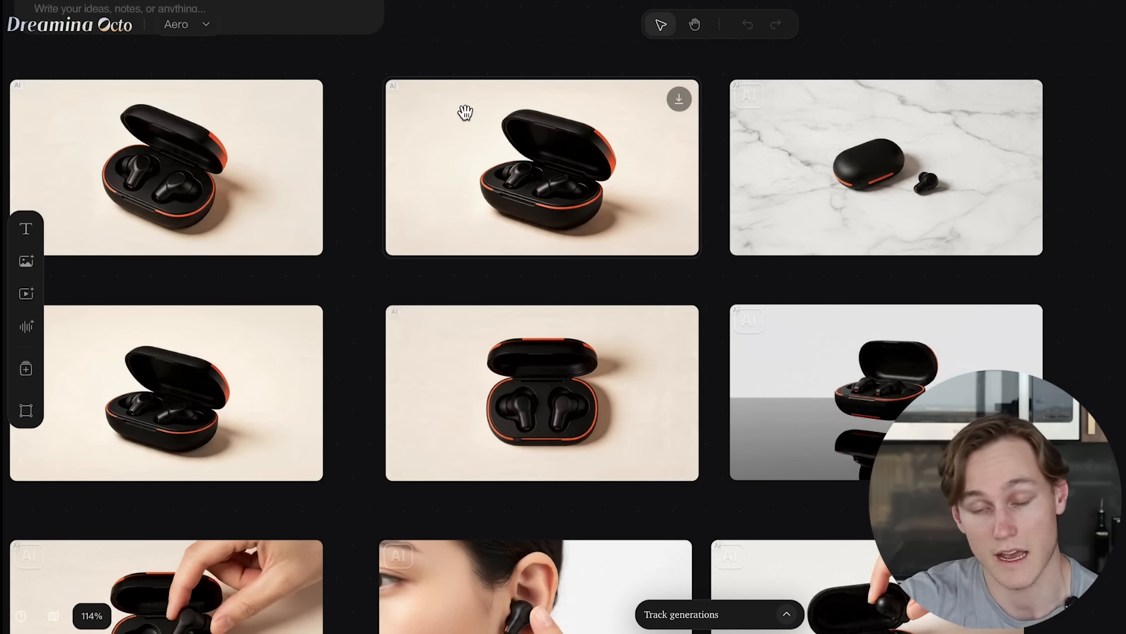
scroll(636, 252, right, 15)
scroll(636, 252, down, 3)
scroll(638, 252, right, 15)
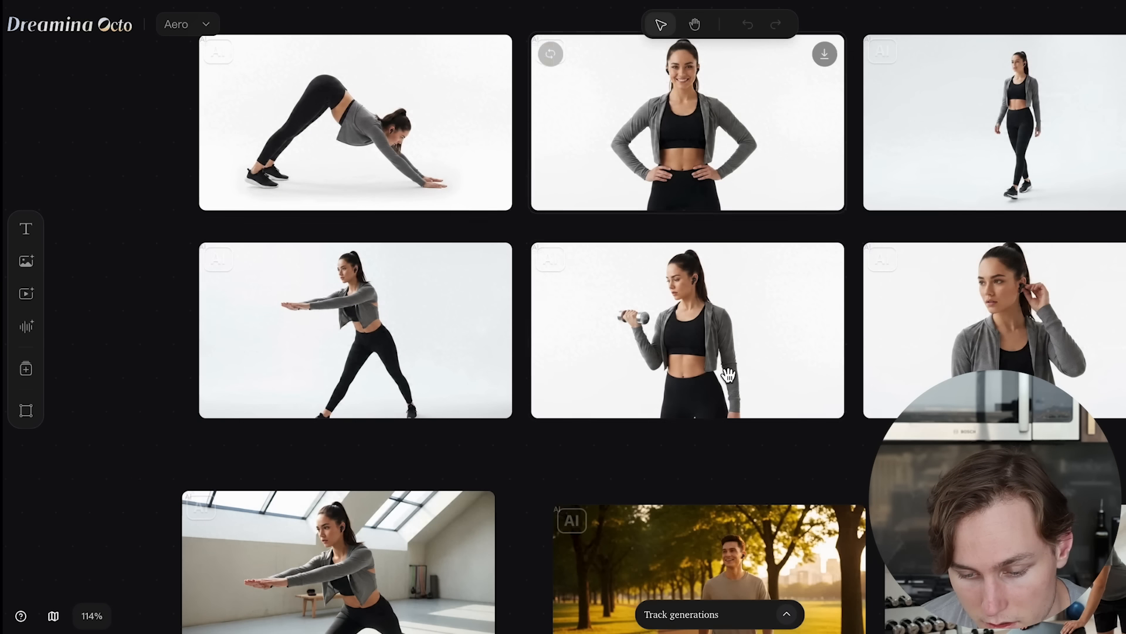
scroll(707, 216, down, 4)
scroll(897, 371, left, 15)
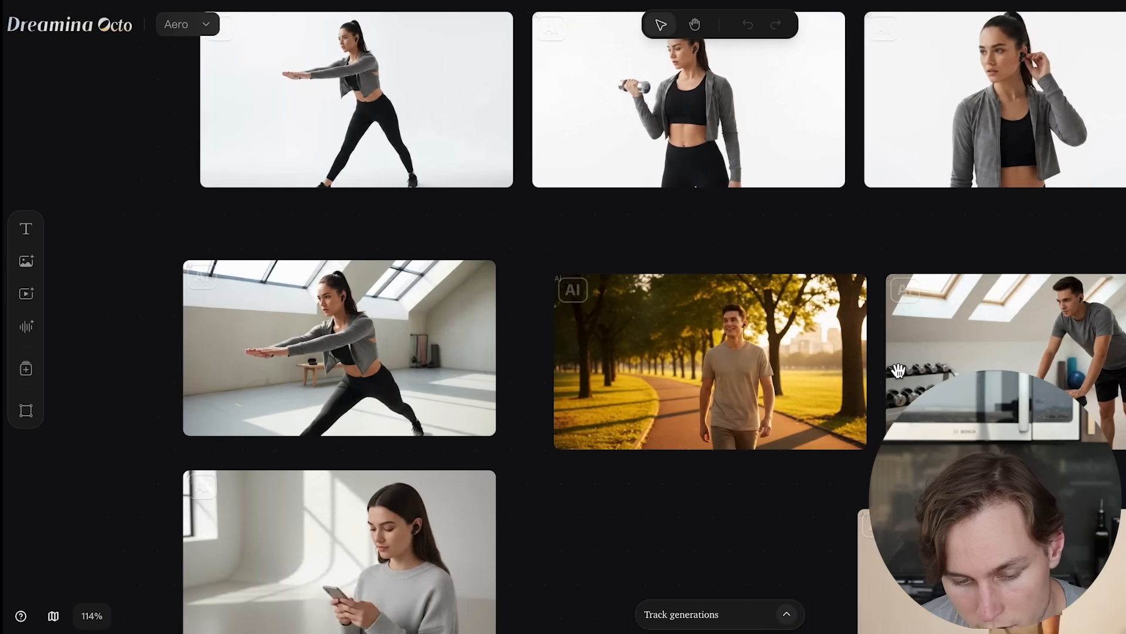
scroll(898, 371, up, 4)
scroll(898, 371, left, 3)
scroll(898, 371, down, 1)
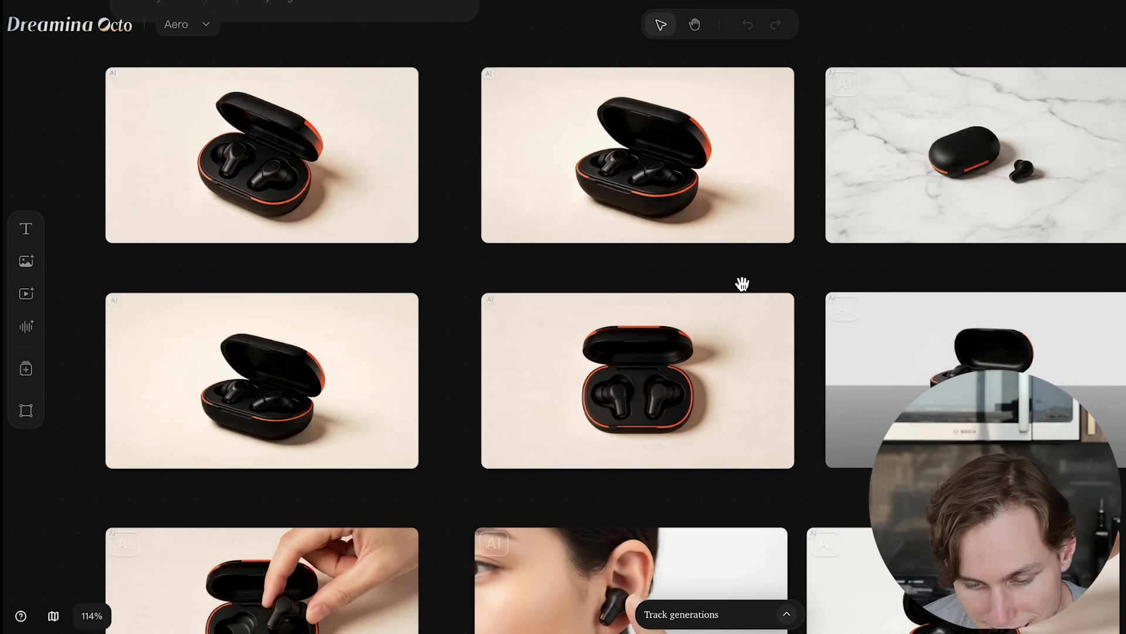
Step: Download the white marble earbud hero shot and the open-case earbud image from the canvas
click(676, 128)
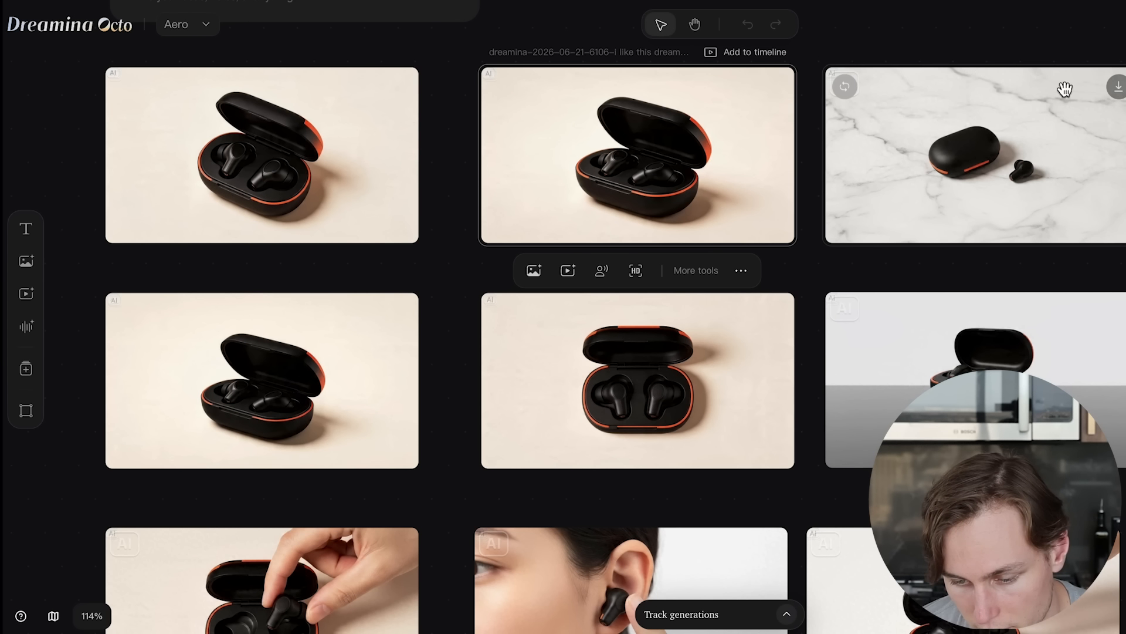
click(1118, 92)
click(399, 86)
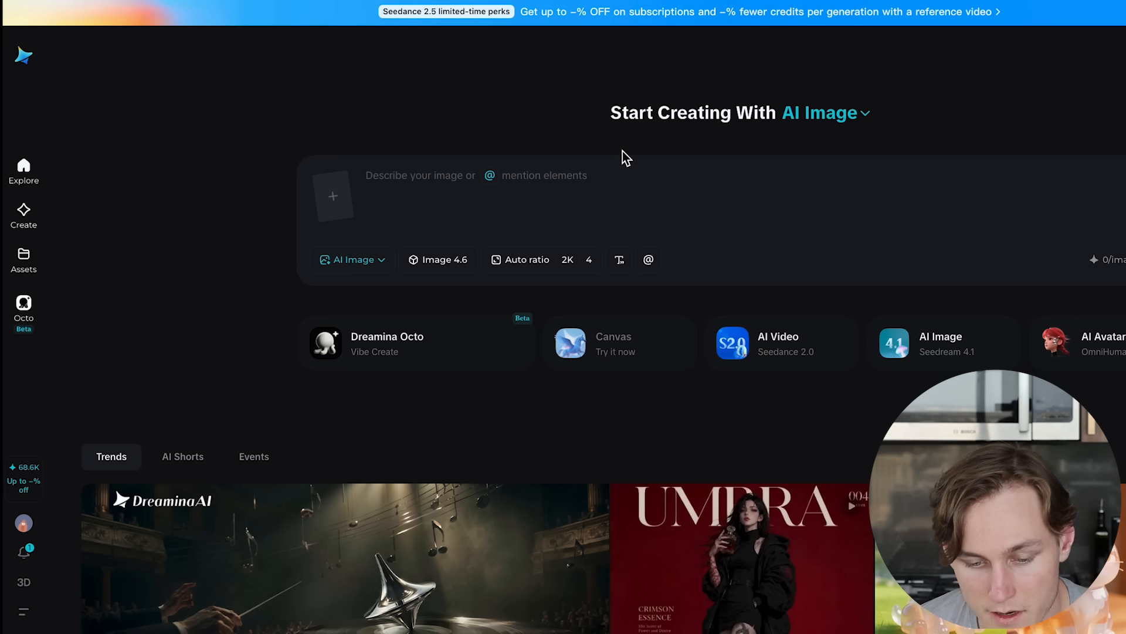
Step: Add the downloaded open-case image and two copies of the white marble hero shot as references for the AI image prompt
drag(1041, 50, 402, 192)
click(1096, 16)
drag(1094, 188, 573, 181)
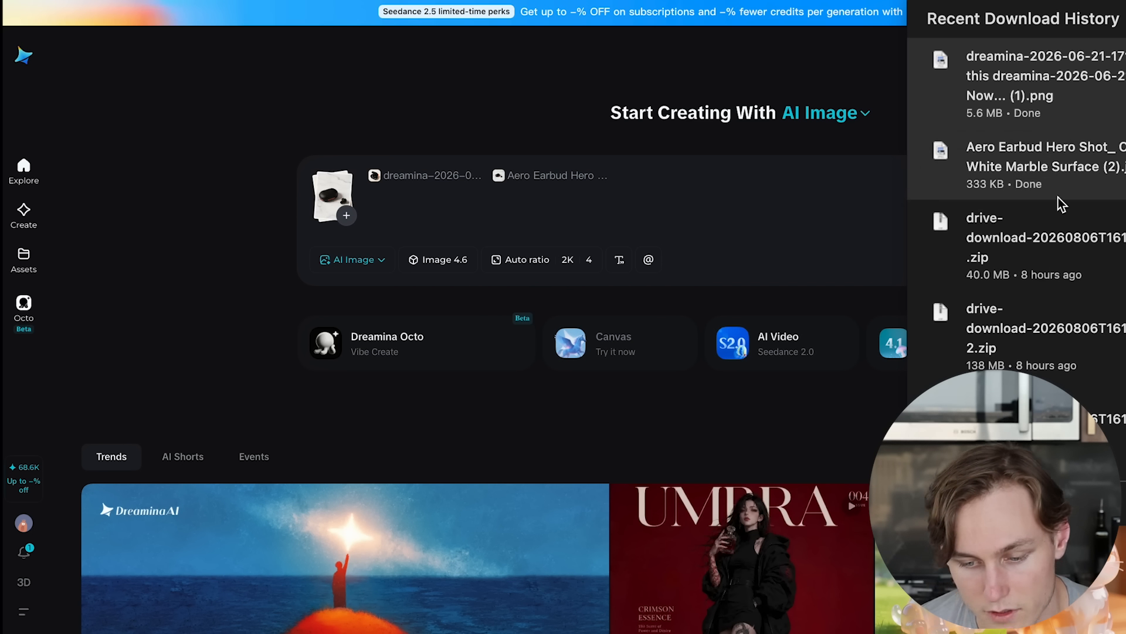
drag(1036, 146, 696, 186)
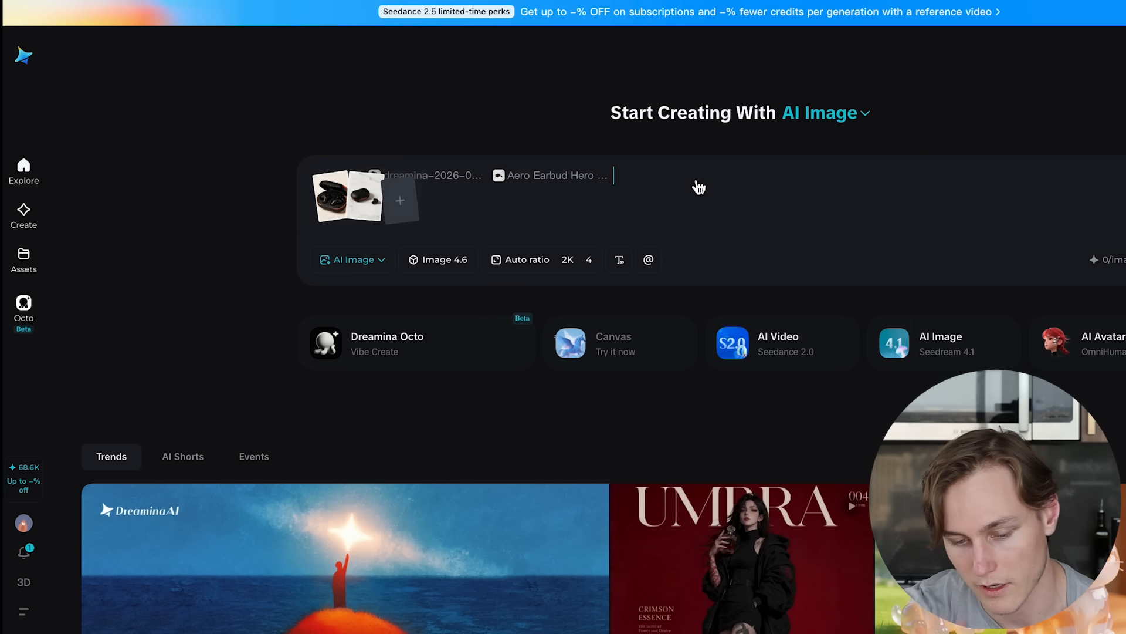
Step: Enter the prompt for an Aero wireless earbuds launch poster headlined Hear Everything, with dark background and neon accent, and generate the images
key(ctrl+v)
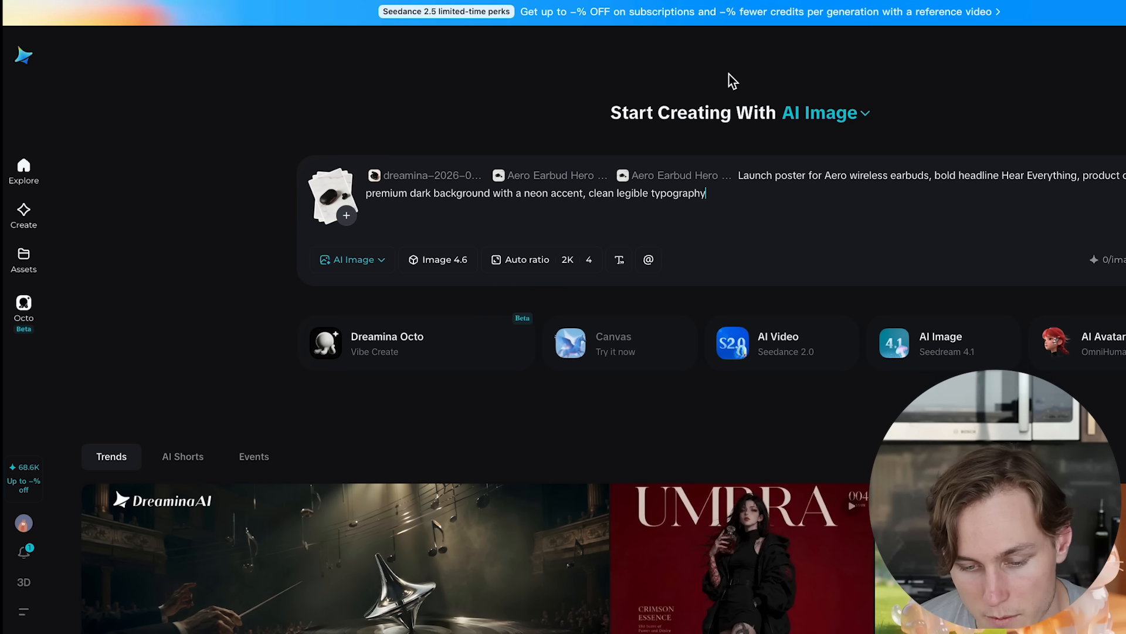
drag(738, 175, 910, 98)
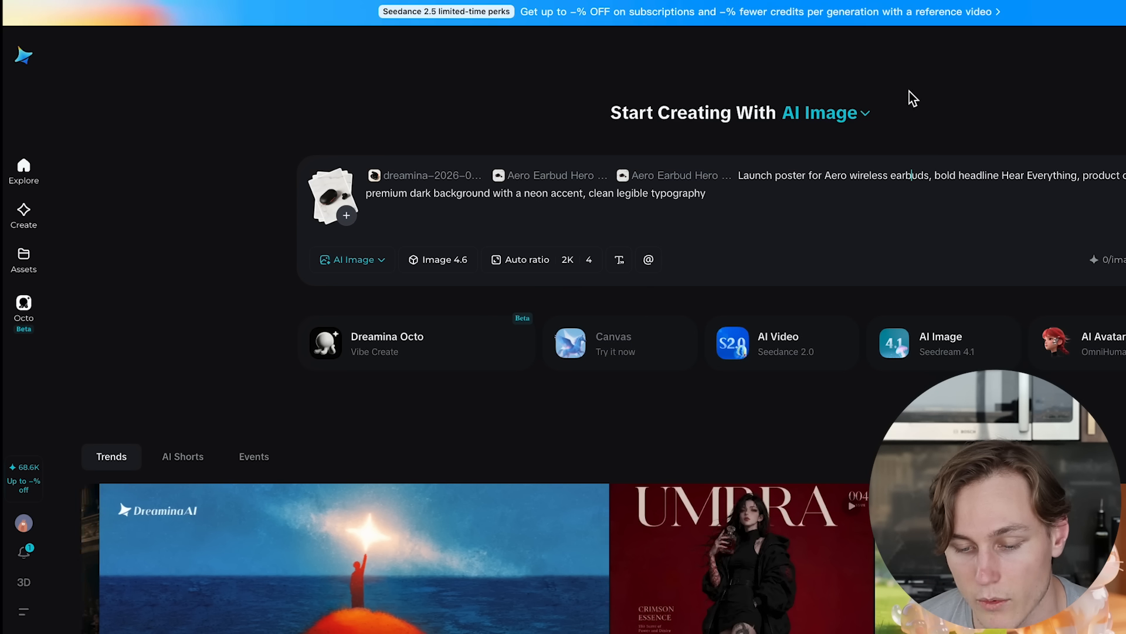
drag(940, 175, 996, 221)
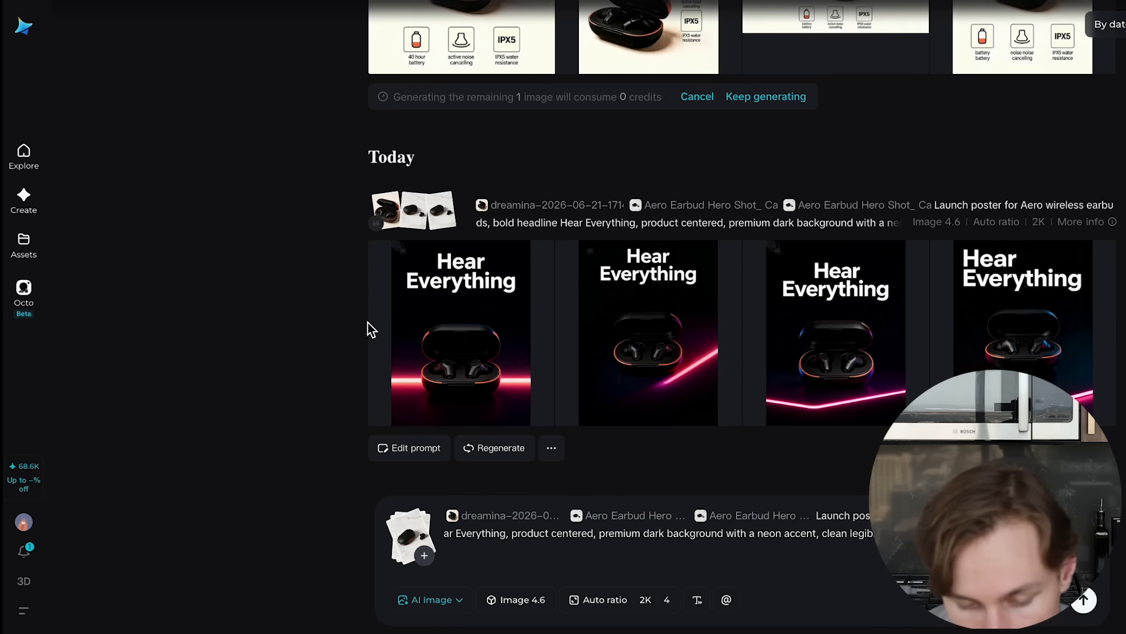
Step: View the generated Hear Everything posters one after another at full size
click(484, 305)
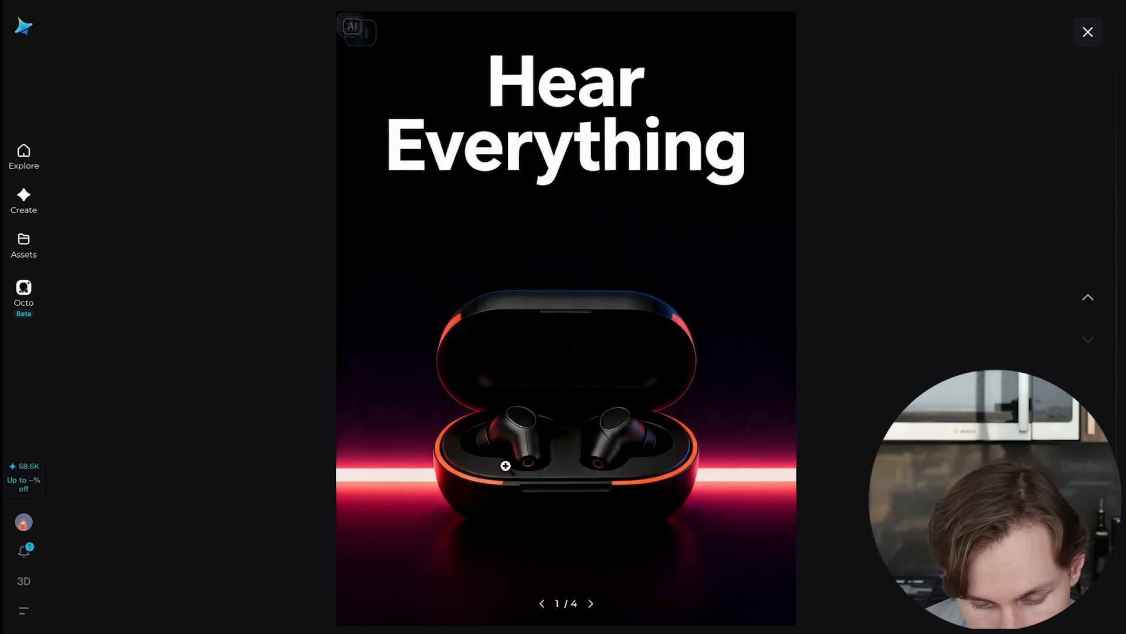
key(Right)
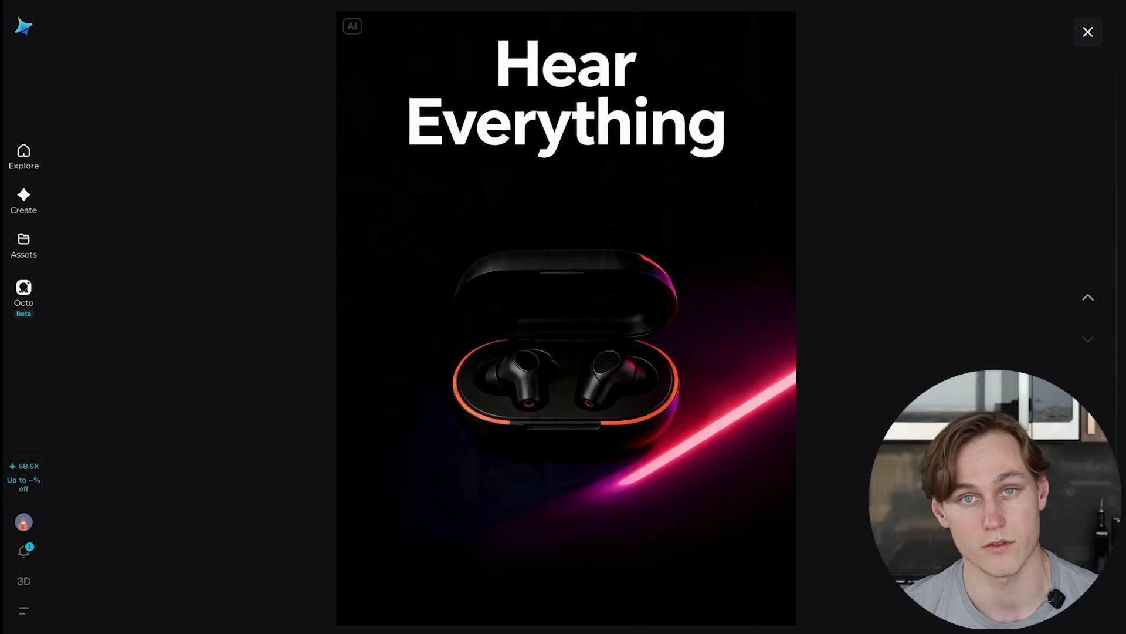
key(Right)
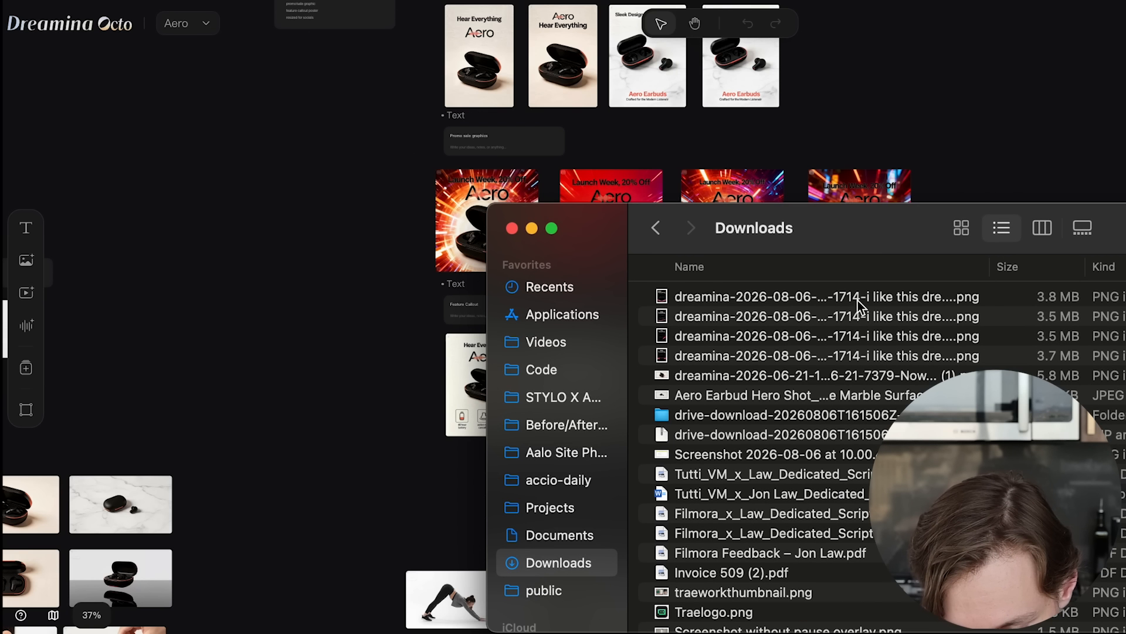
Step: Add the four dreamina-2026-08-06 poster PNGs from Downloads to the Aero canvas, beside the promo sale graphics
click(857, 301)
shift+click(796, 352)
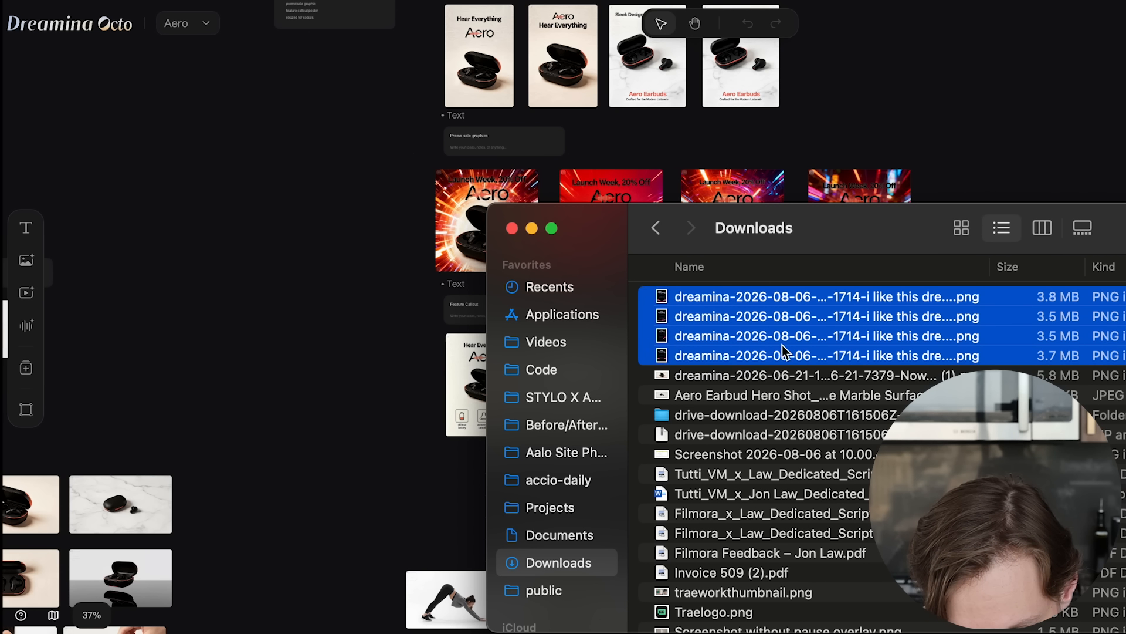
drag(775, 300, 996, 161)
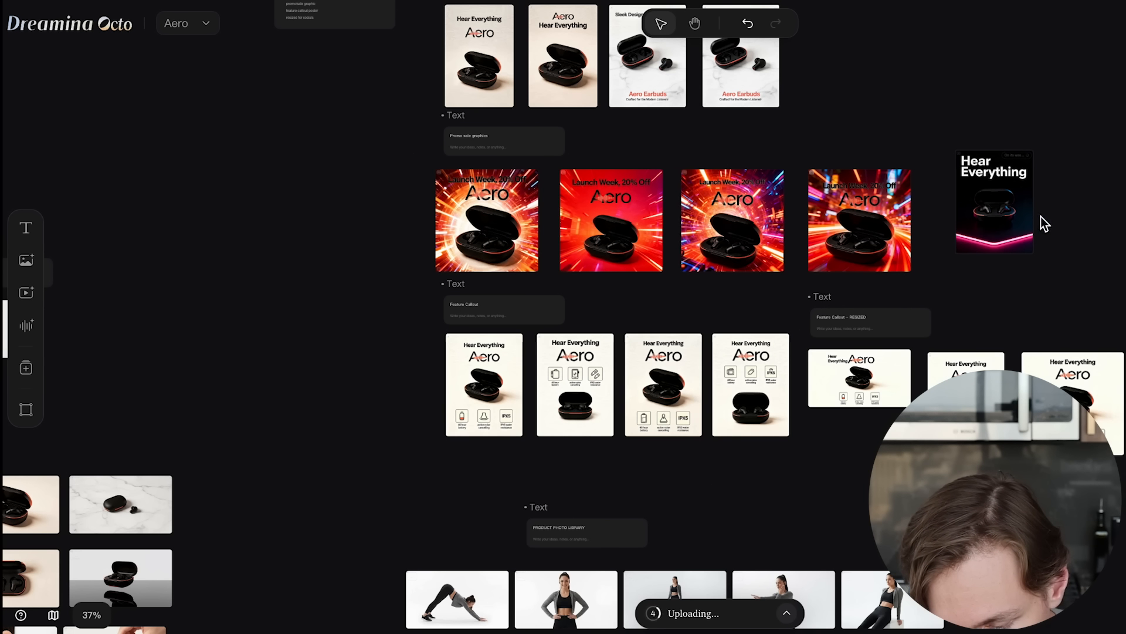
Step: Gather the scattered Hear Everything posters next to the promo sale graphics row on the canvas
scroll(563, 317, up, 2)
scroll(563, 317, right, 3)
drag(947, 295, 936, 299)
click(904, 206)
scroll(766, 214, down, 5)
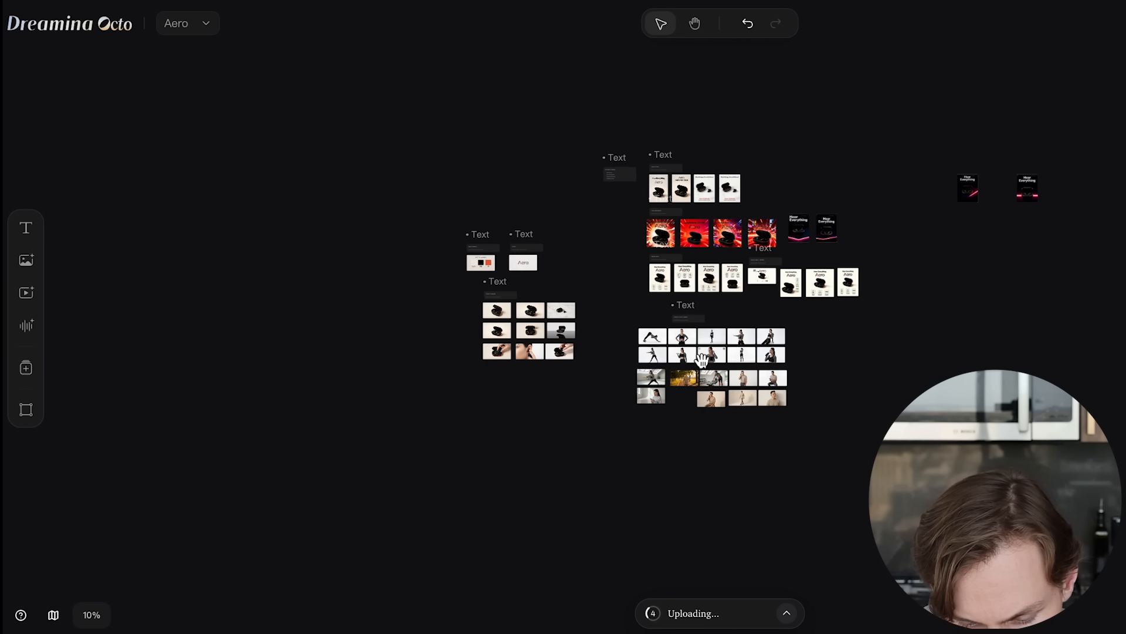
drag(994, 177, 909, 214)
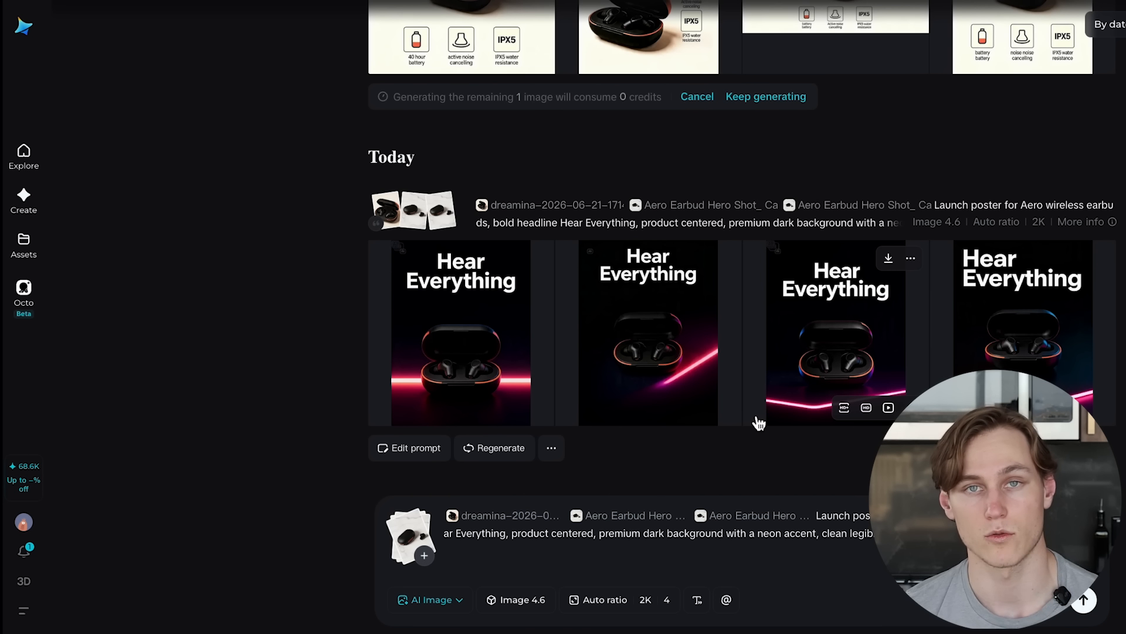
Step: Clear the launch poster prompt and remove its reference images in the image generator
key(ctrl+a)
key(BackSpace)
mouse_move(427, 512)
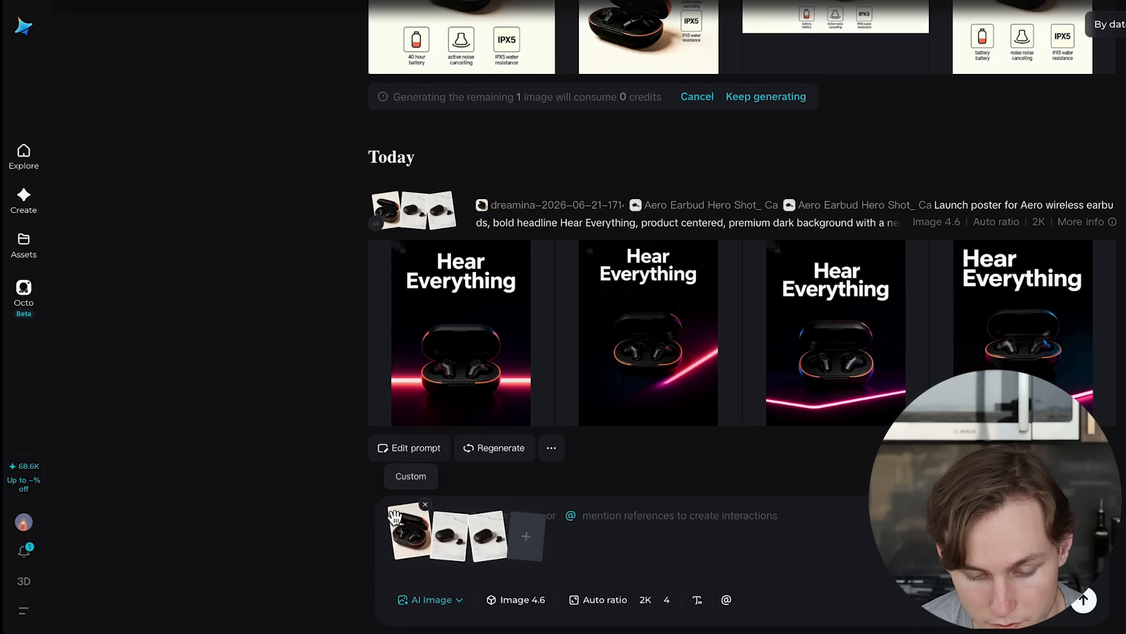
click(425, 507)
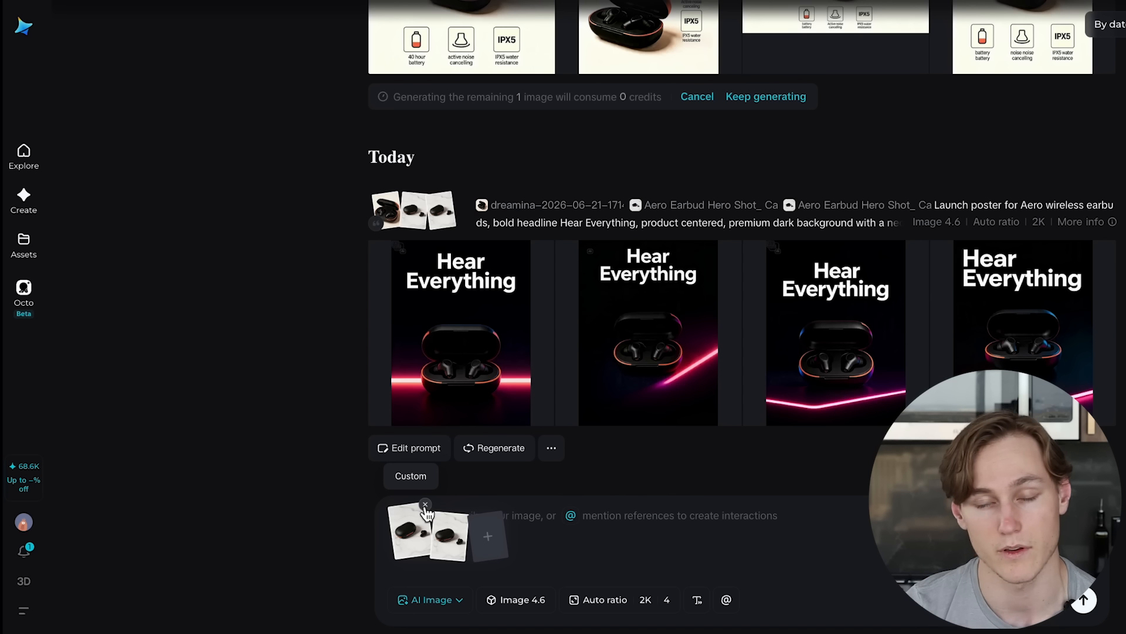
click(426, 506)
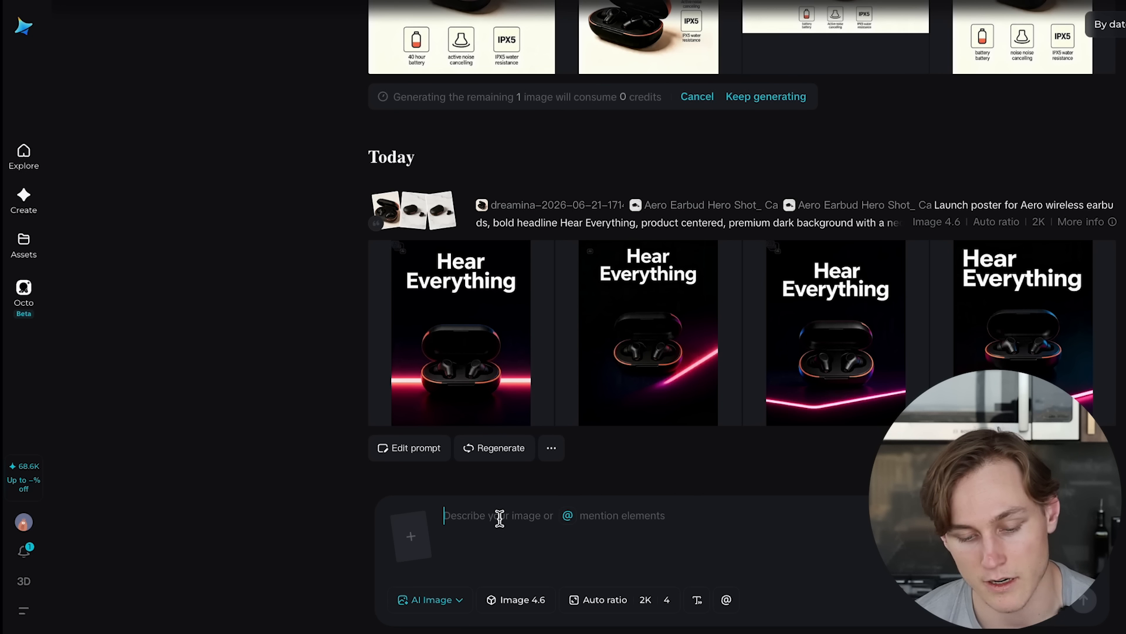
Step: Switch the generator to AI Video and choose the Dreamina Seedance 2.5 model
click(452, 599)
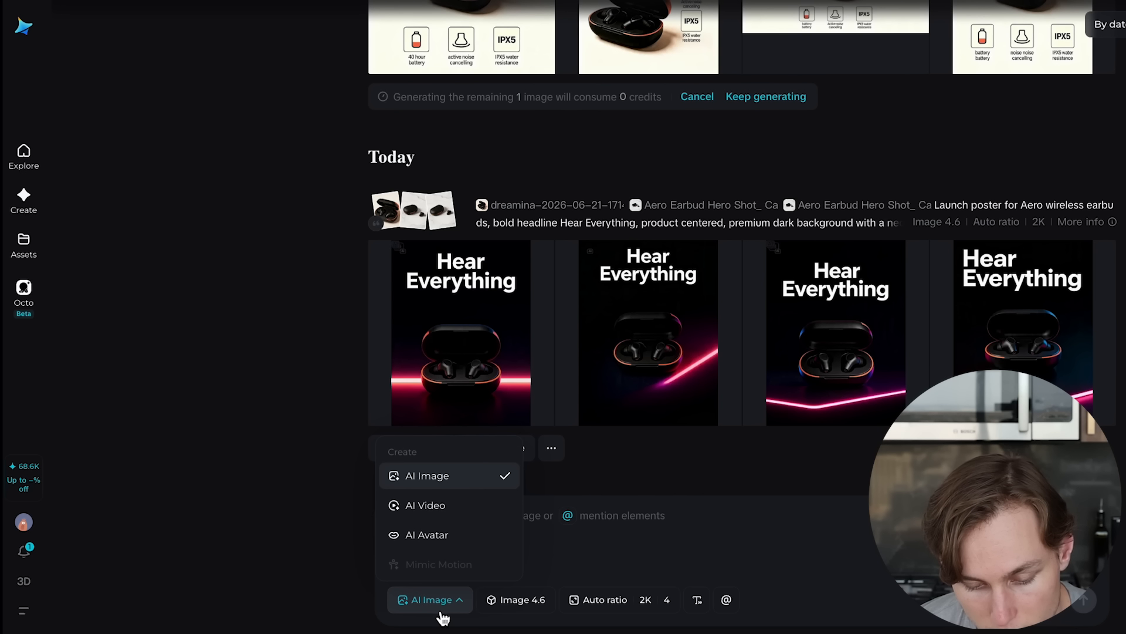
click(428, 505)
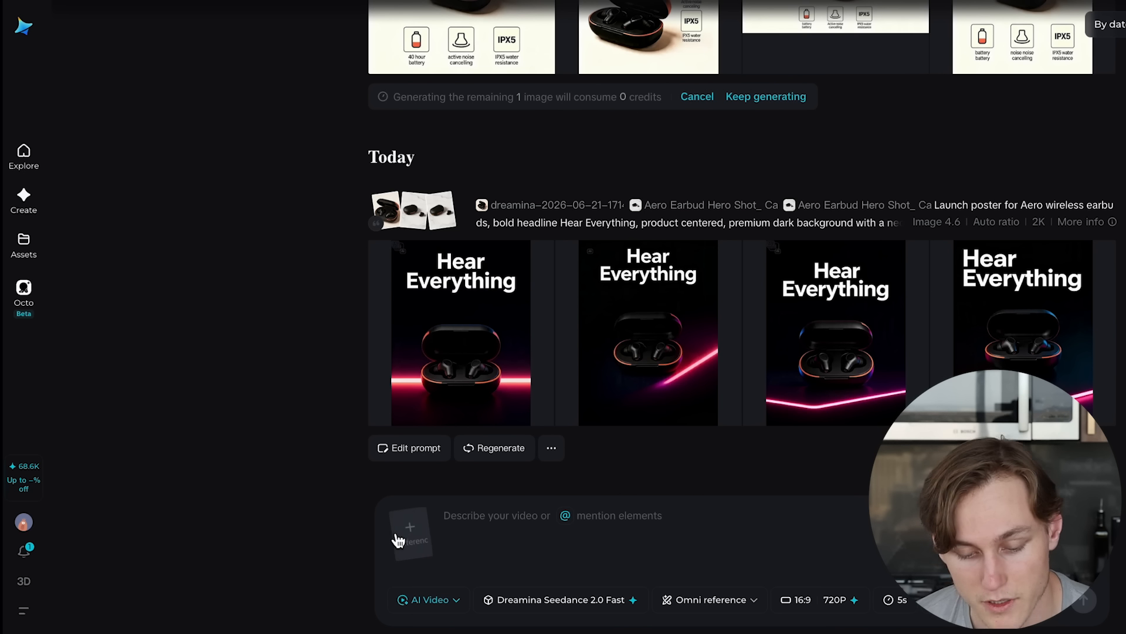
click(496, 601)
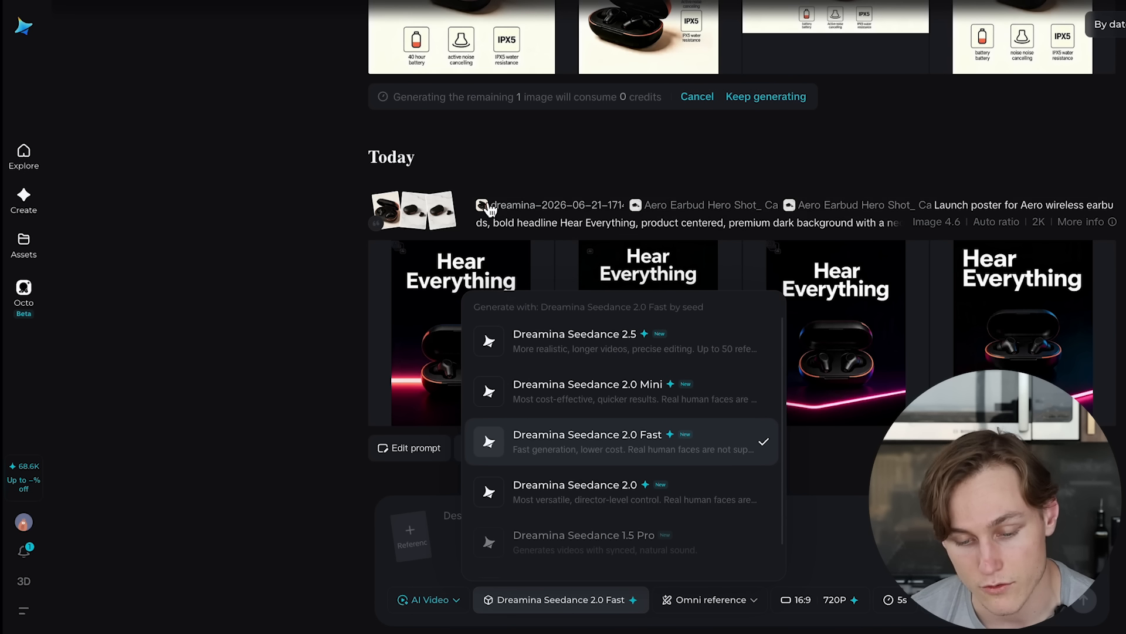
click(629, 329)
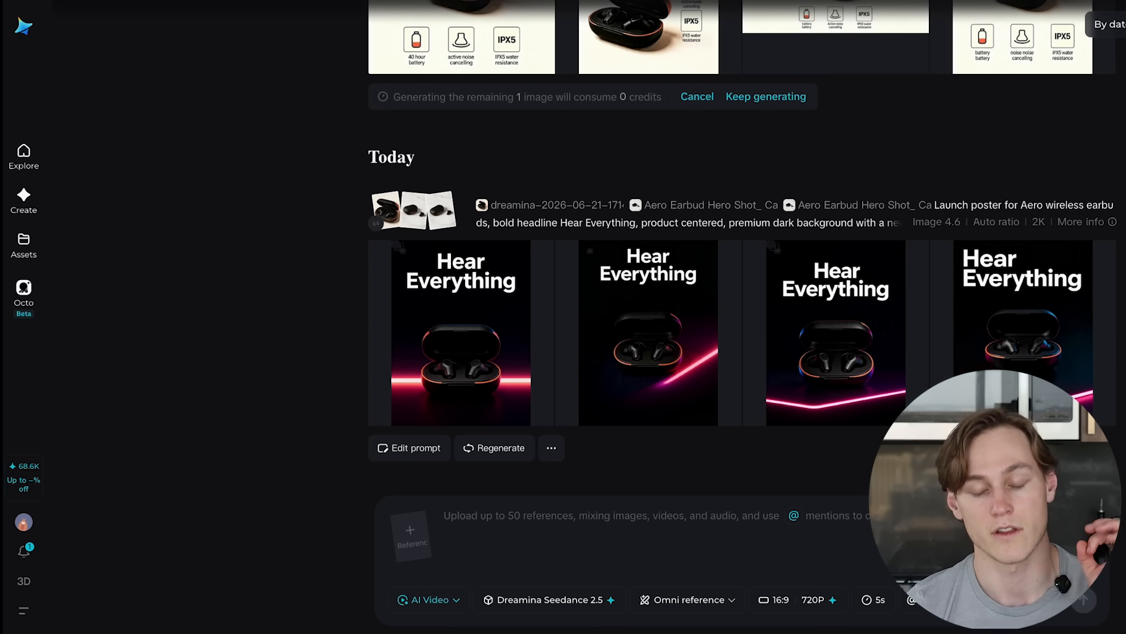
Step: Examine the available reference modes and the duration setting for the video, leaving them as they are
click(680, 600)
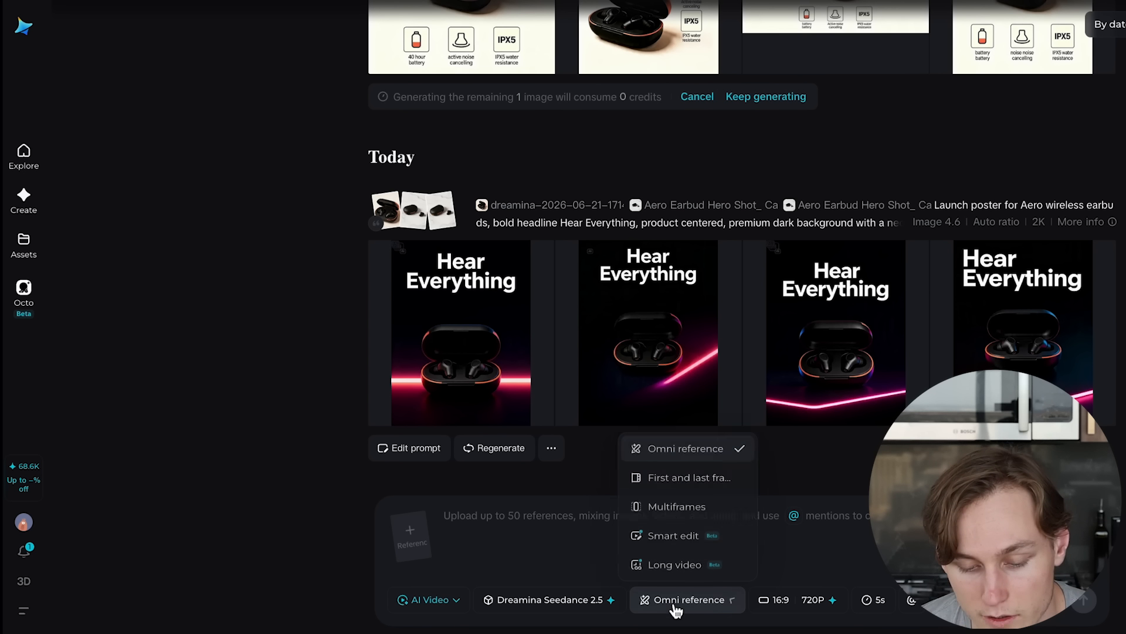
click(838, 520)
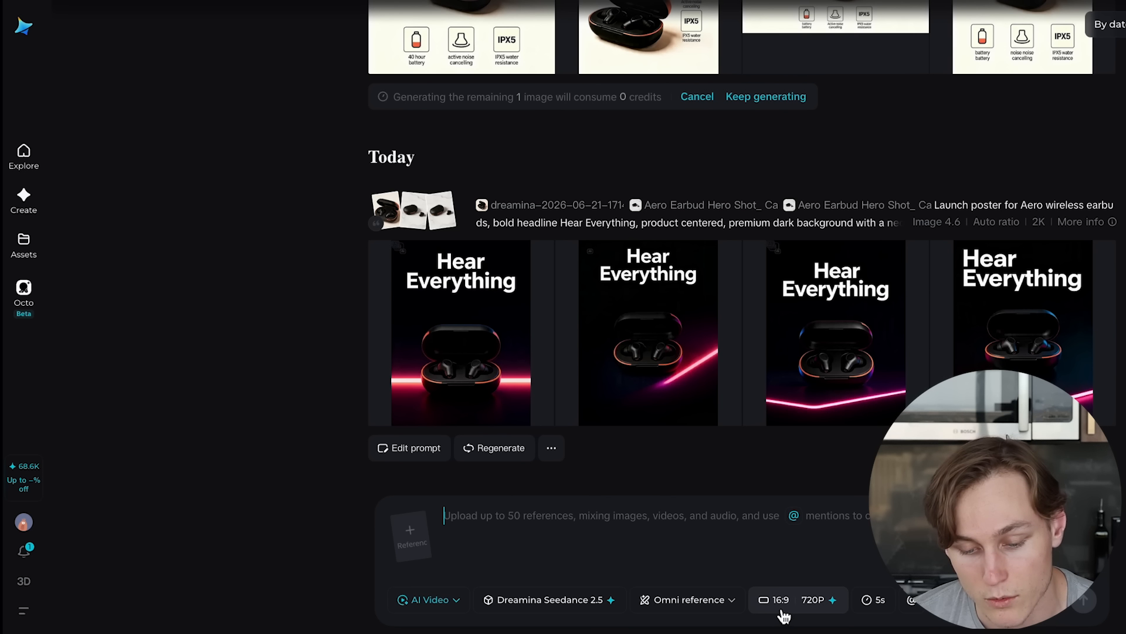
click(875, 600)
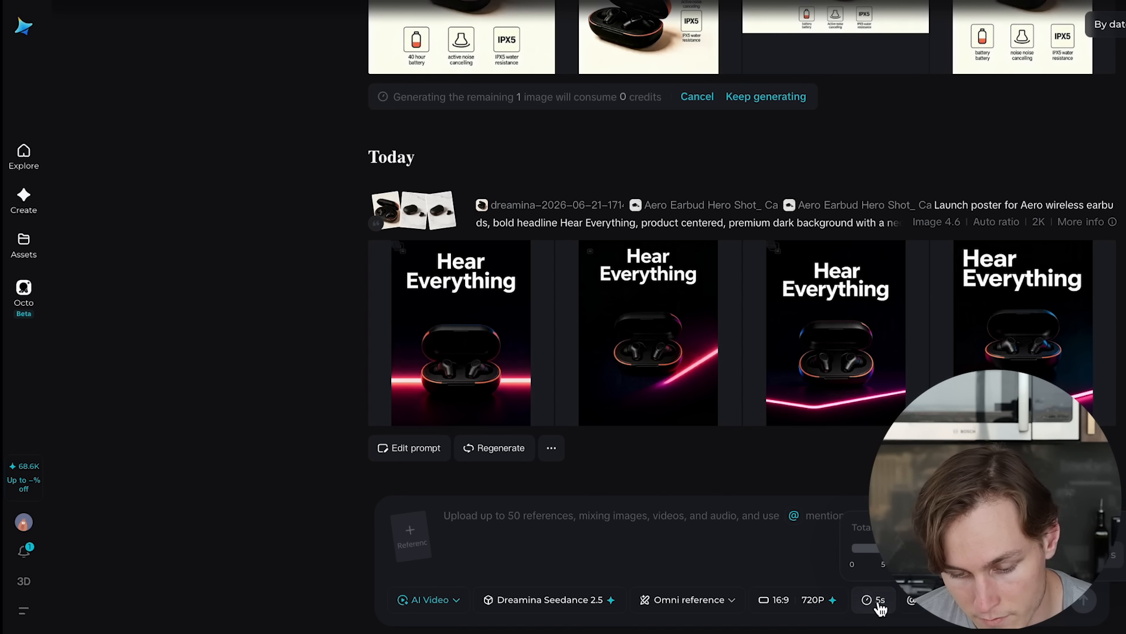
click(713, 536)
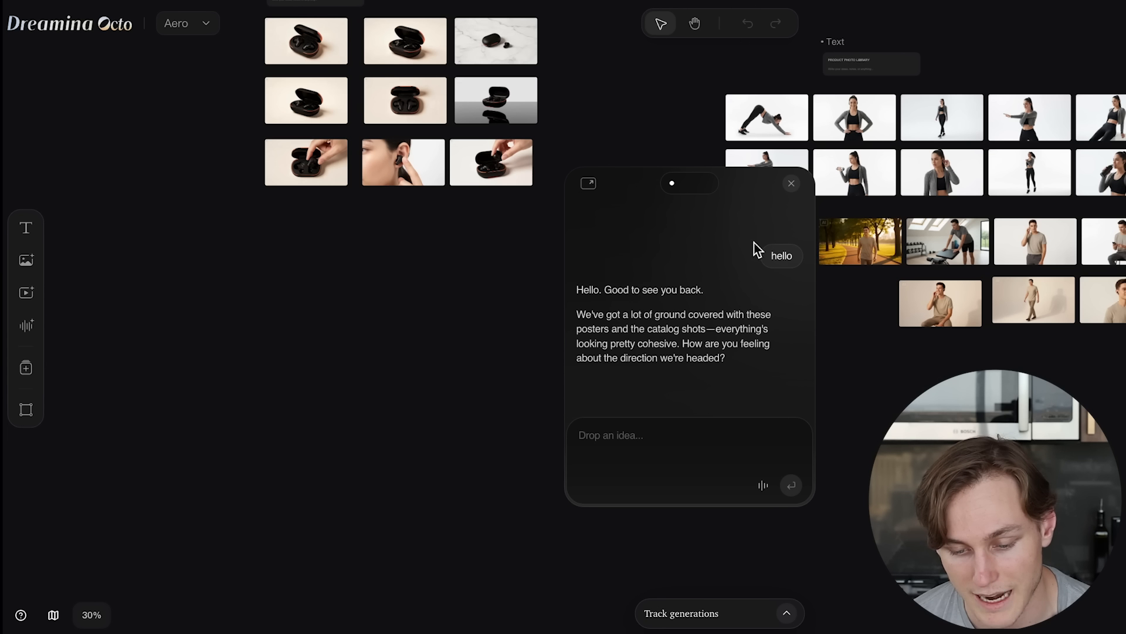
Step: Download the finger-tapping earbud shot and the athlete stretching lifestyle shot from the Aero canvas
scroll(662, 312, up, 3)
click(980, 318)
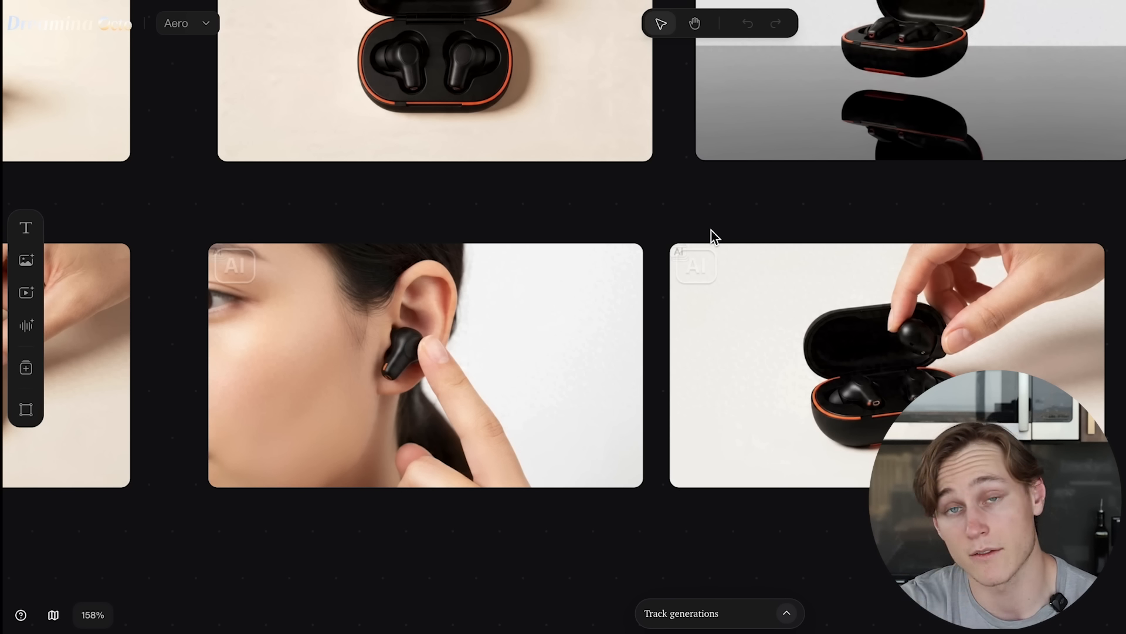
click(616, 271)
scroll(621, 284, down, 10)
scroll(667, 352, right, 5)
click(522, 437)
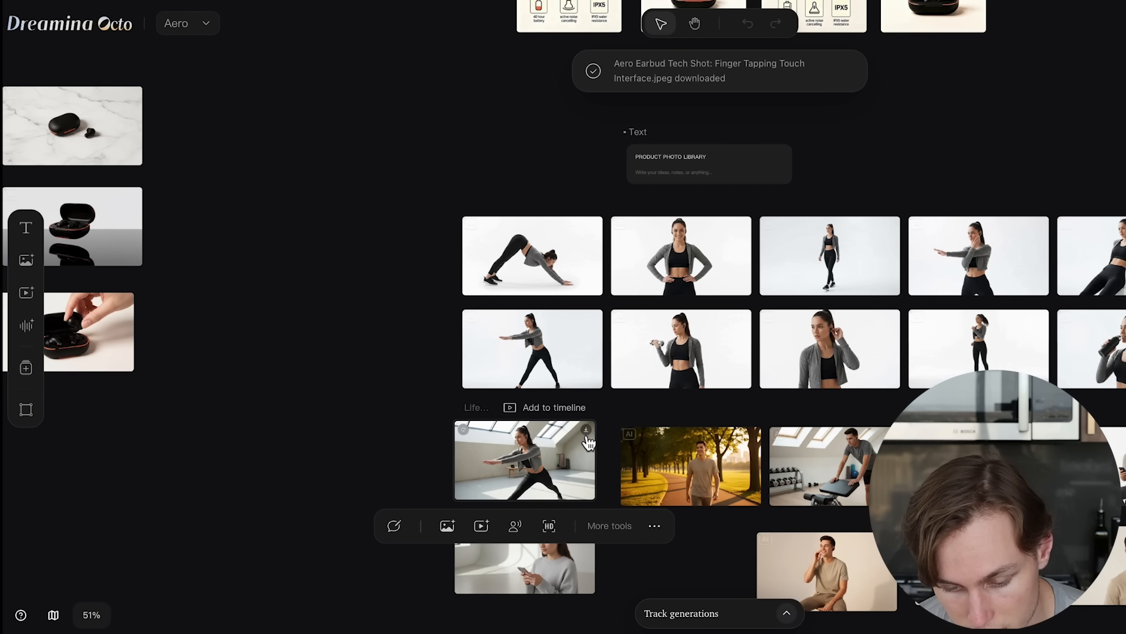
click(586, 430)
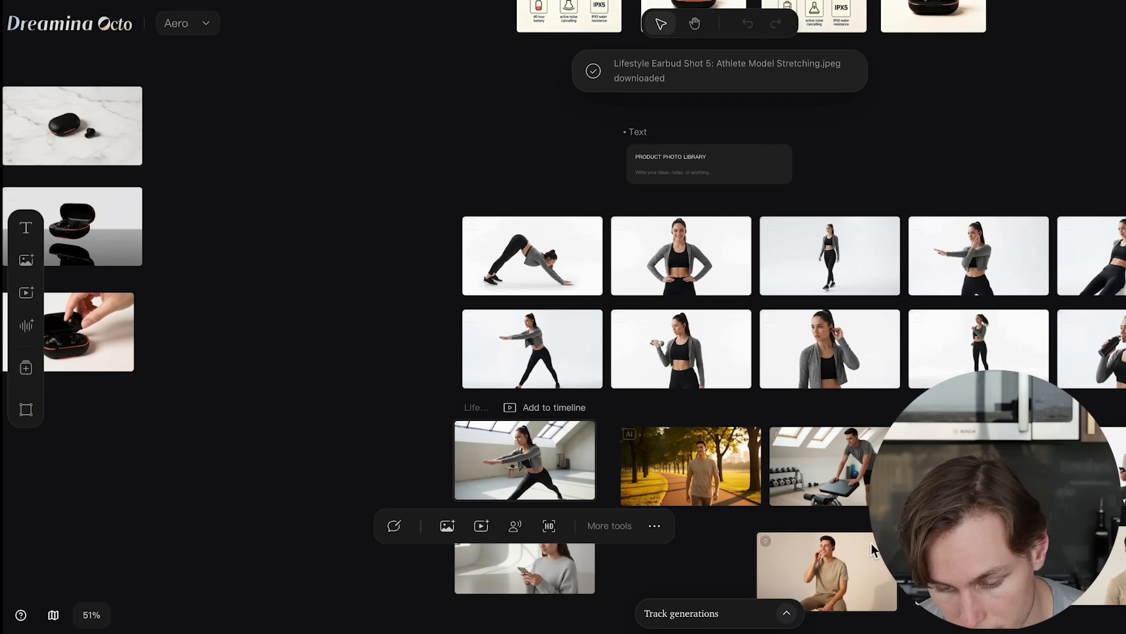
scroll(675, 317, up, 5)
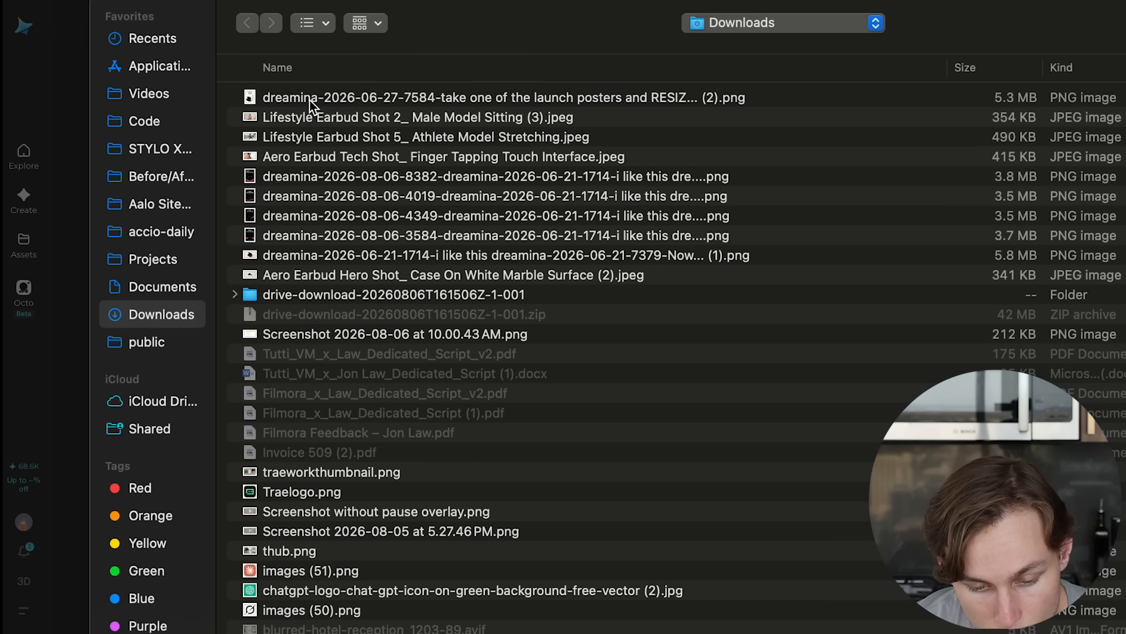
Step: Add the ten Aero earbud images from the Downloads folder as references for the video
click(310, 100)
shift+click(328, 257)
shift+click(341, 276)
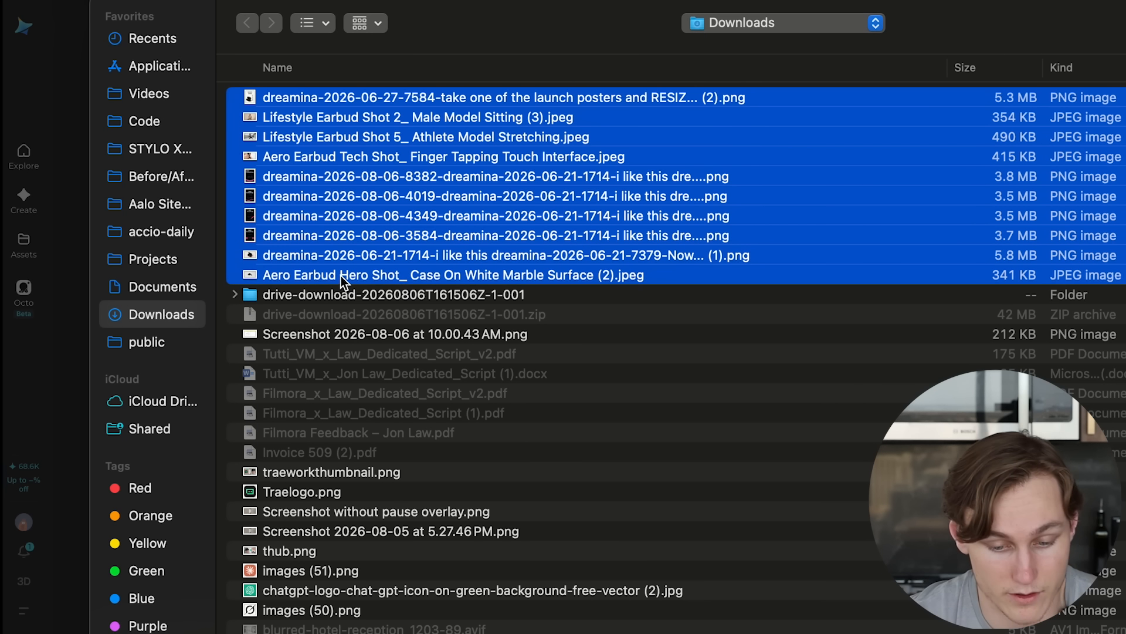
key(Return)
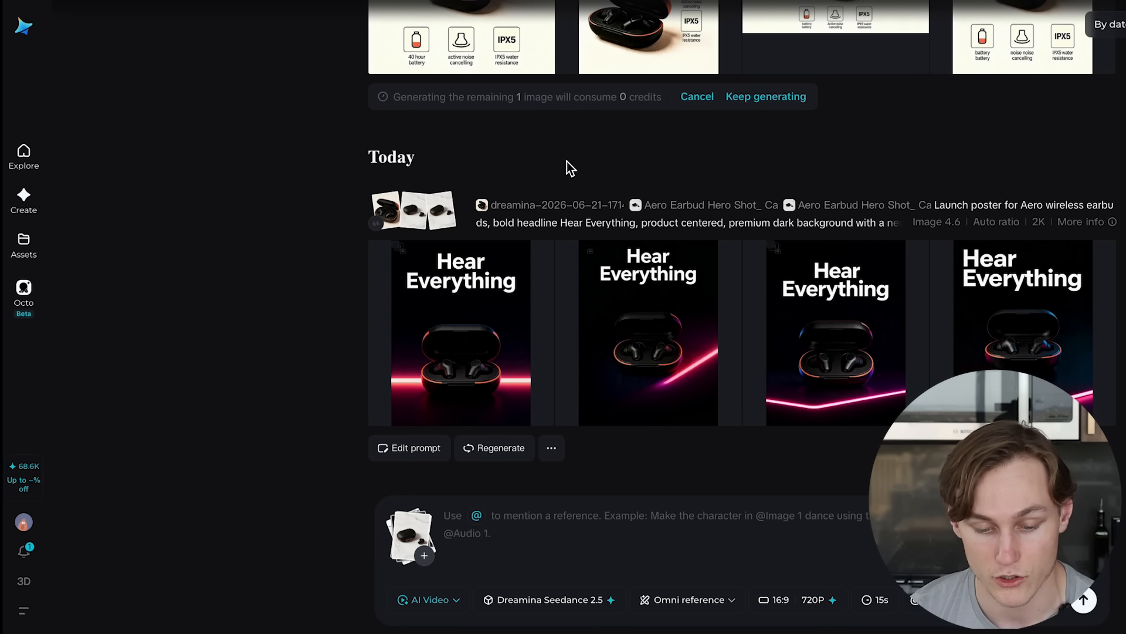
mouse_move(418, 537)
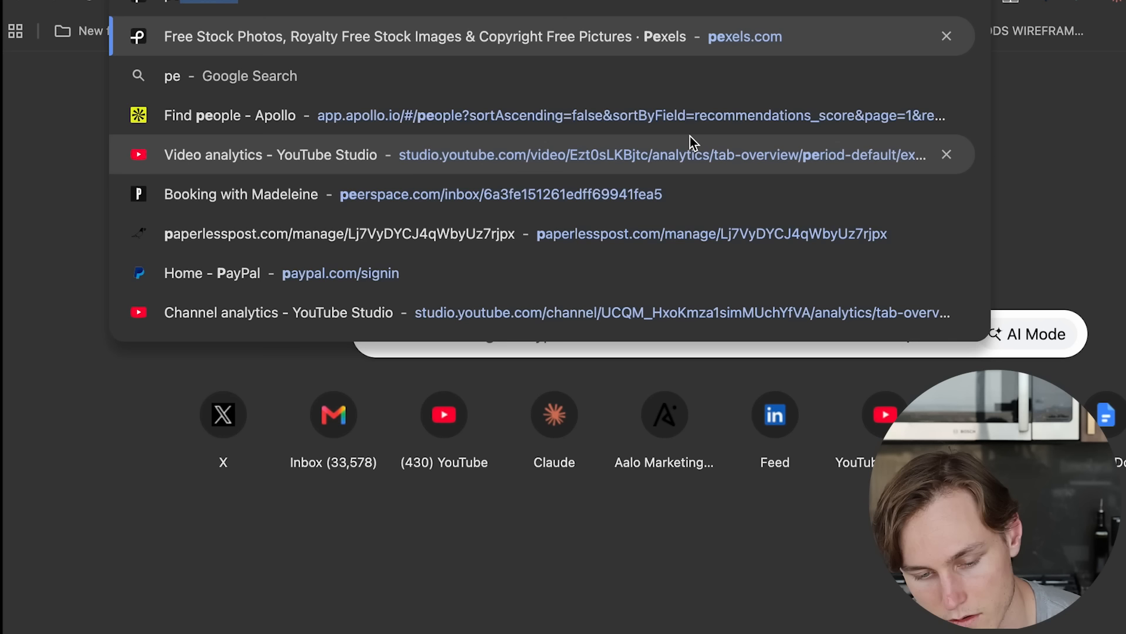
Step: Open Pexels in the browser and search its free videos for "ad"
text(xle)
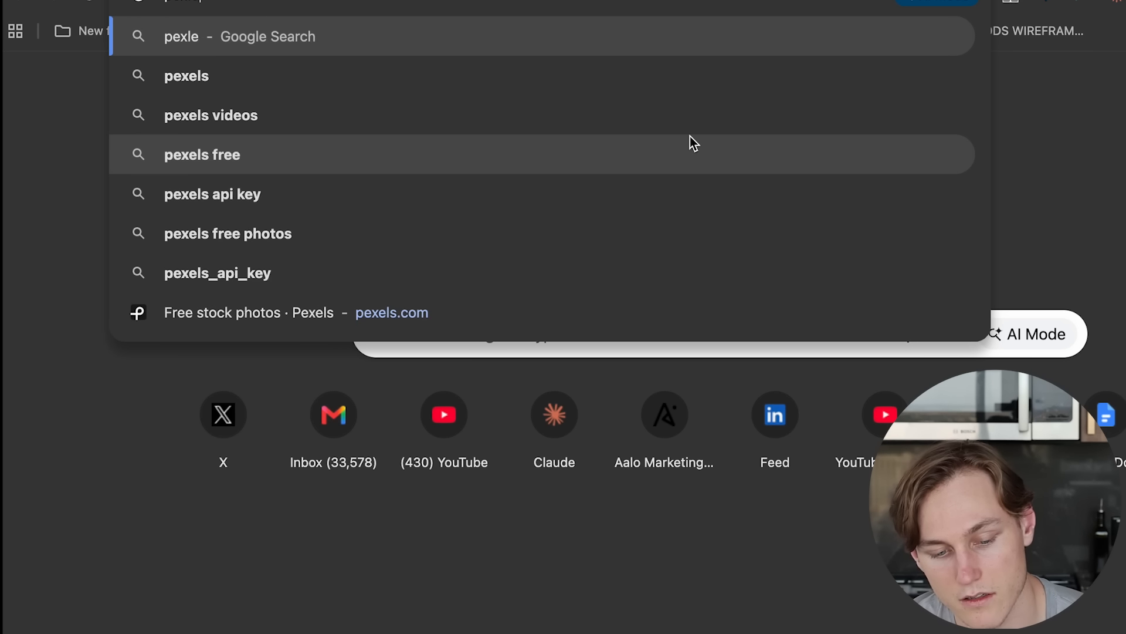
key(BackSpace)
key(BackSpace)
key(BackSpace)
key(BackSpace)
text(exe)
key(Return)
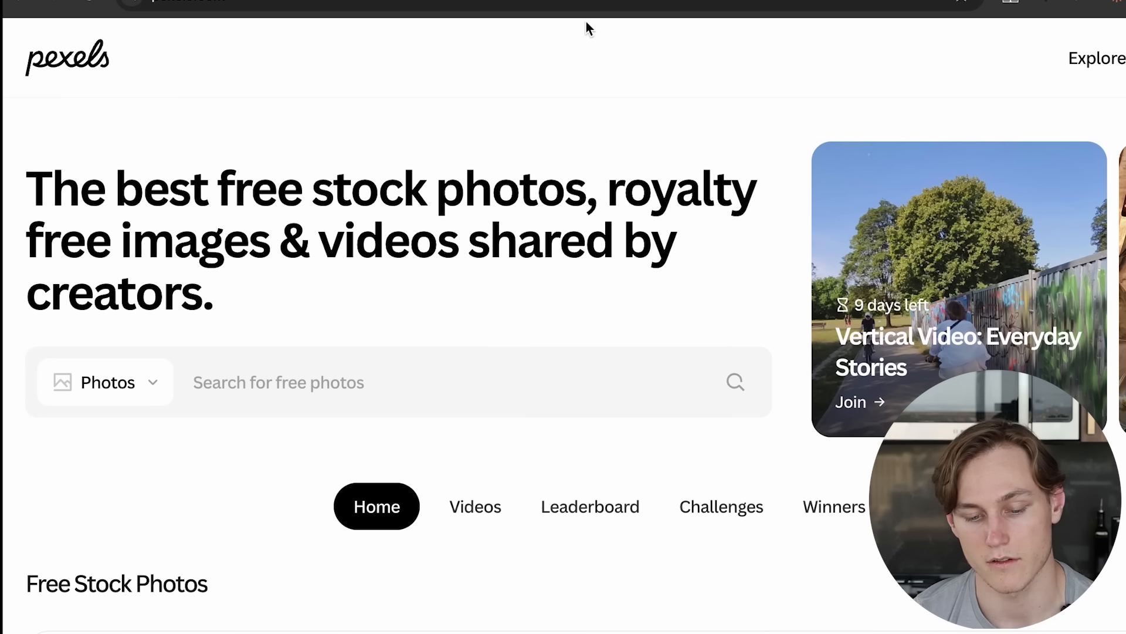
click(470, 507)
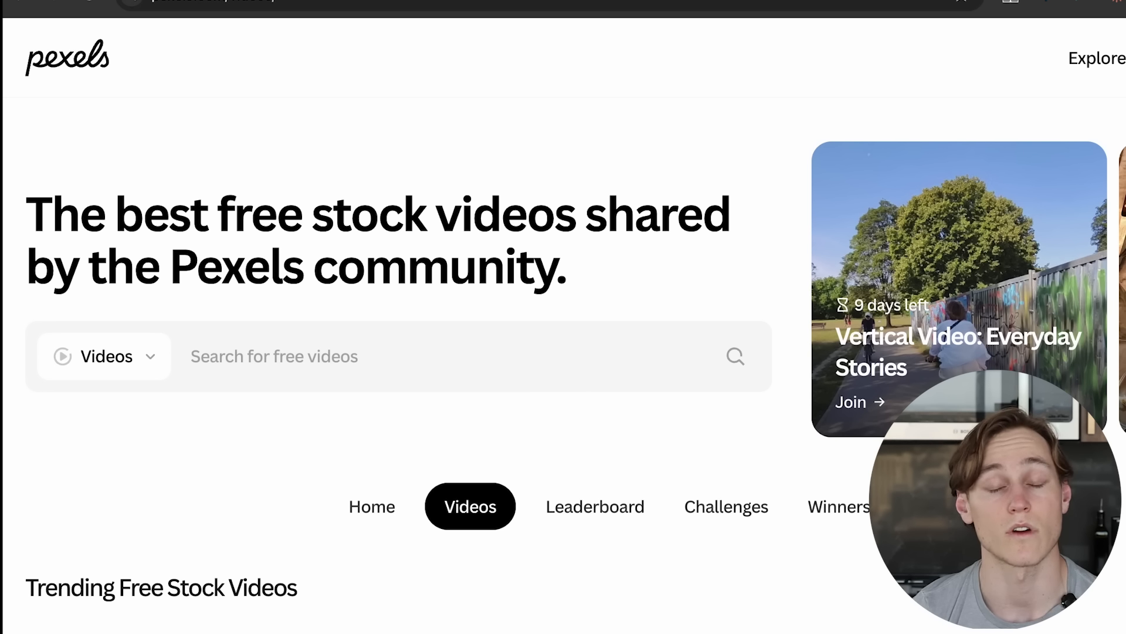
text(ad)
key(Return)
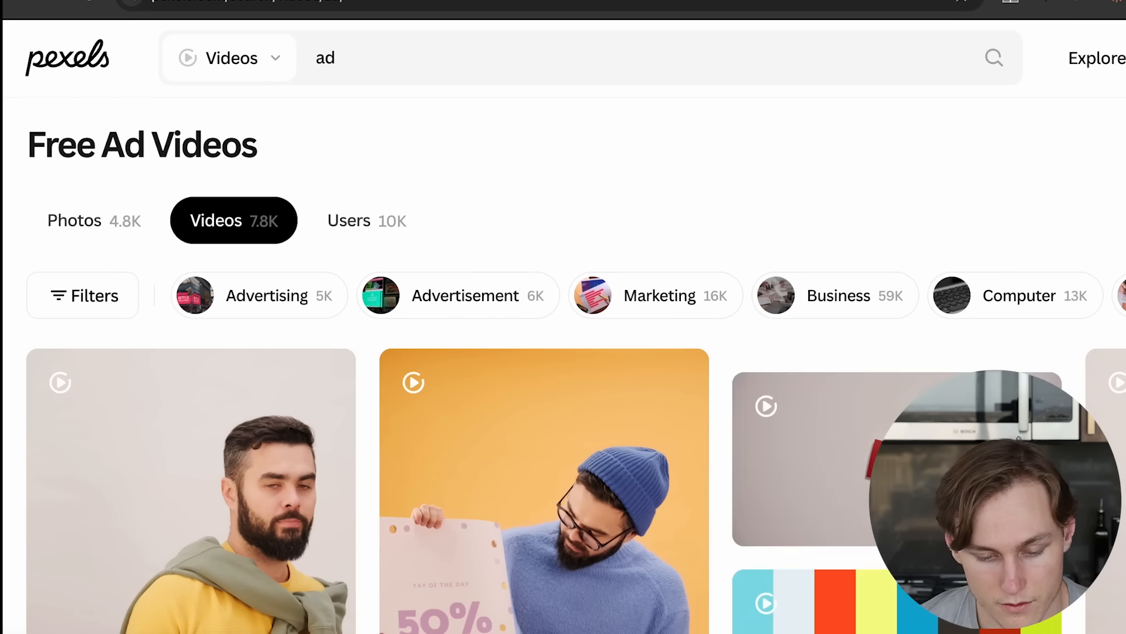
Step: Download the clip of the bearded man in yellow holding a Black Friday poster and dismiss the thank-you dialog
scroll(463, 279, down, 3)
click(258, 352)
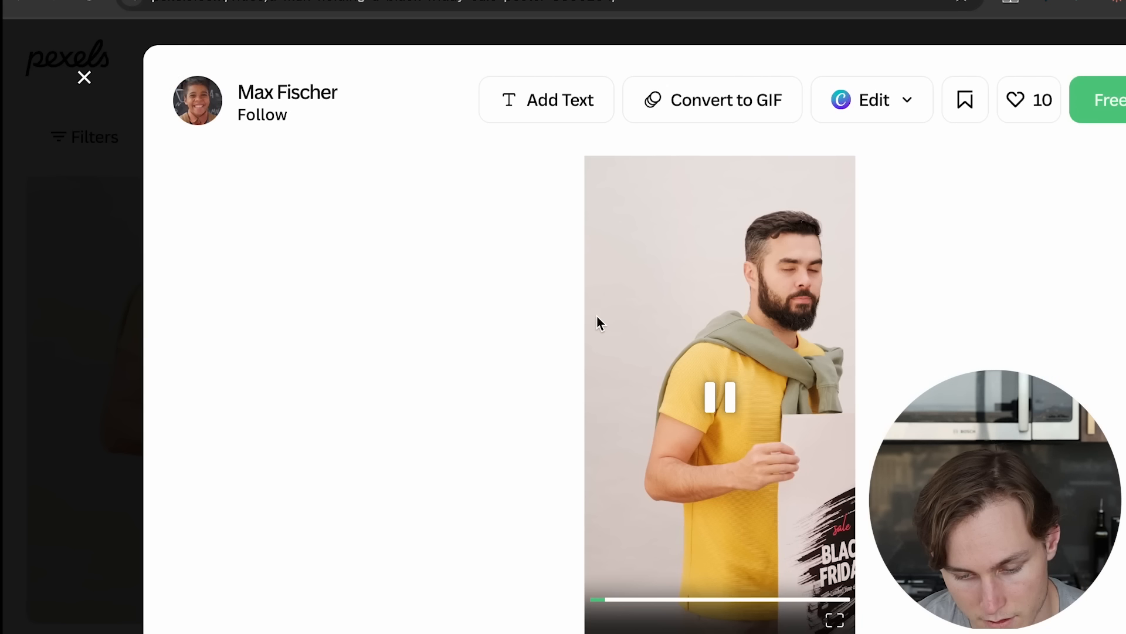
key(XF86AudioLowerVolume)
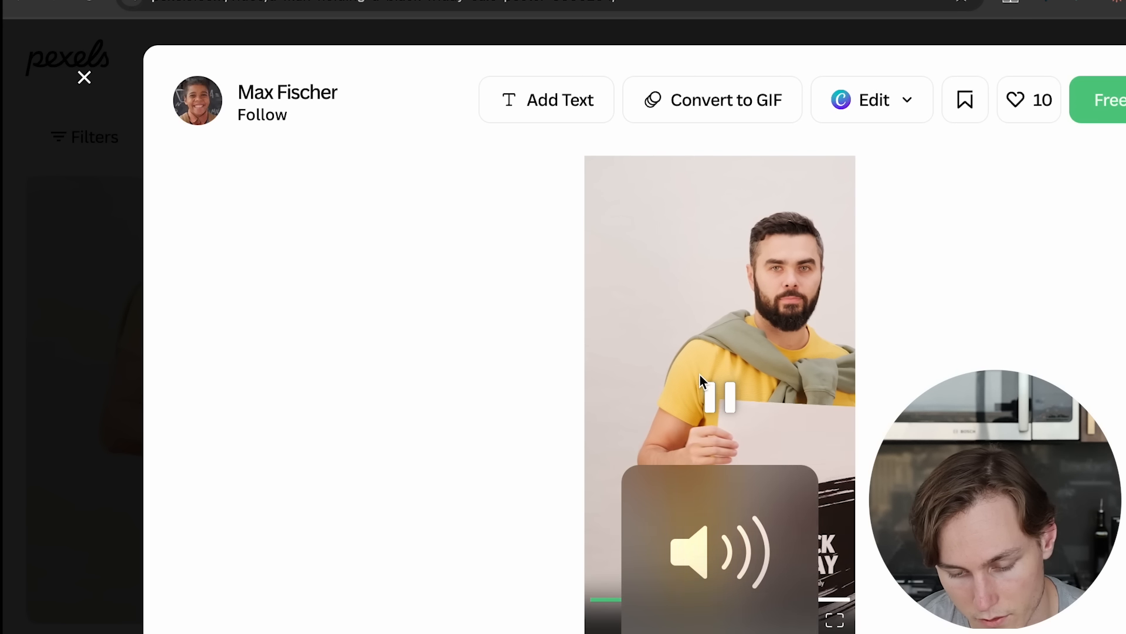
key(XF86AudioRaiseVolume)
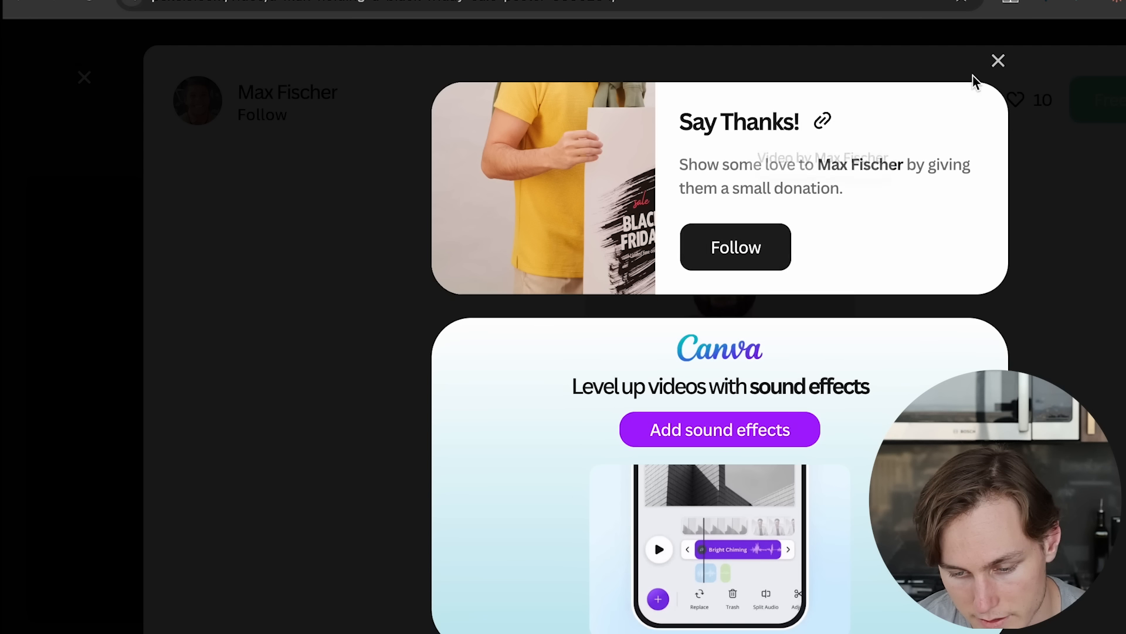
click(996, 59)
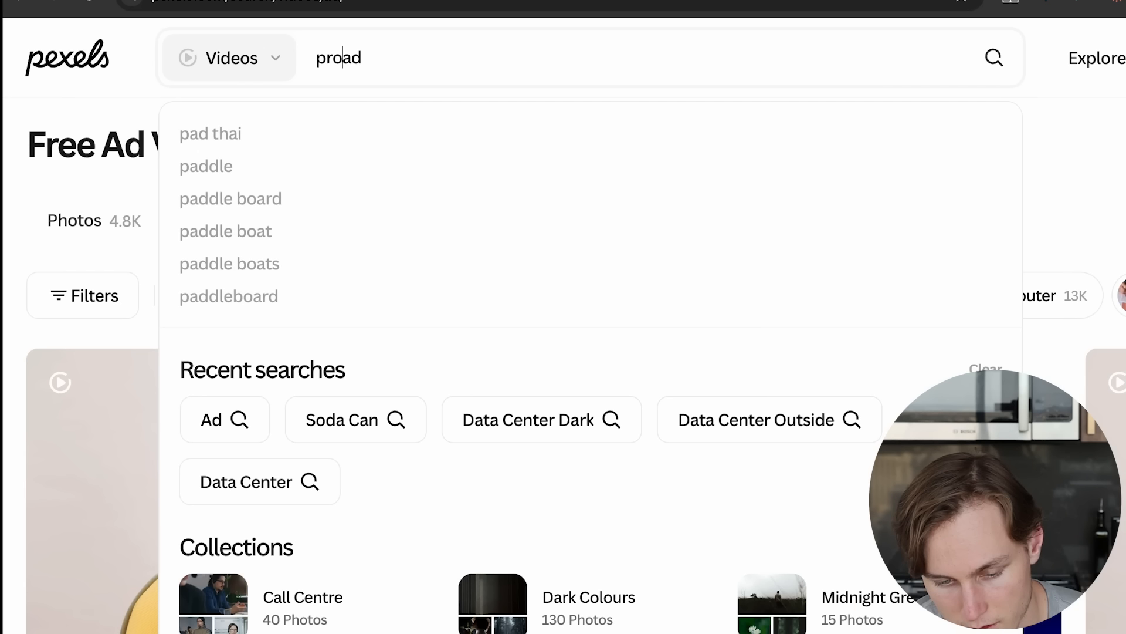
Step: Search Pexels videos for "product ad" and download the clip of the Black Friday shopping bag and gift boxes
text(duct ad)
key(Return)
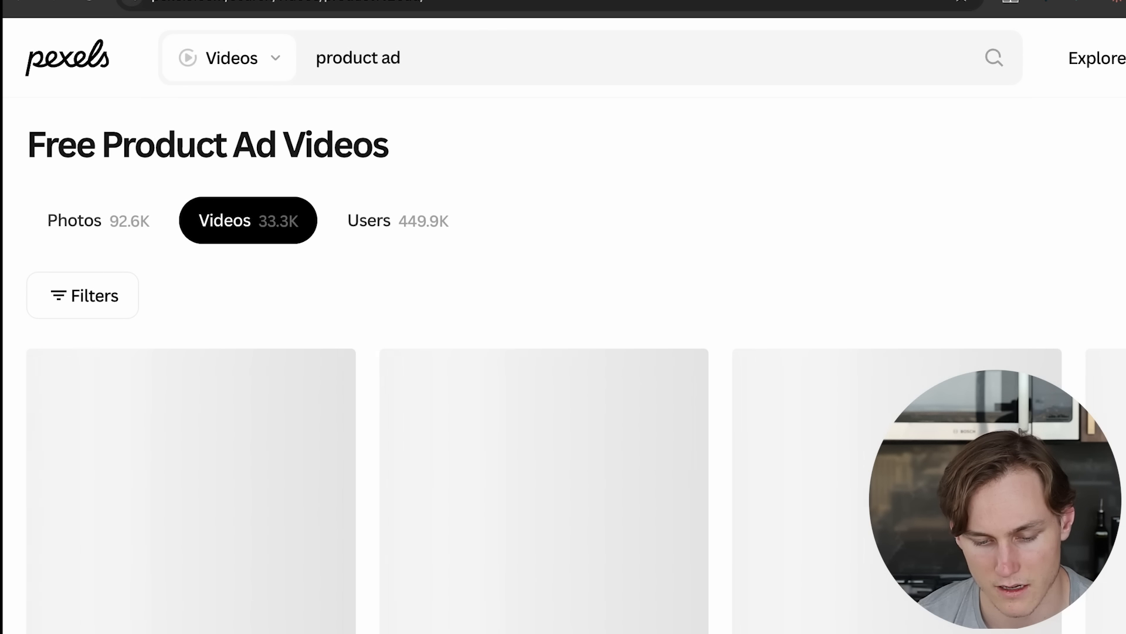
scroll(531, 269, down, 3)
click(677, 293)
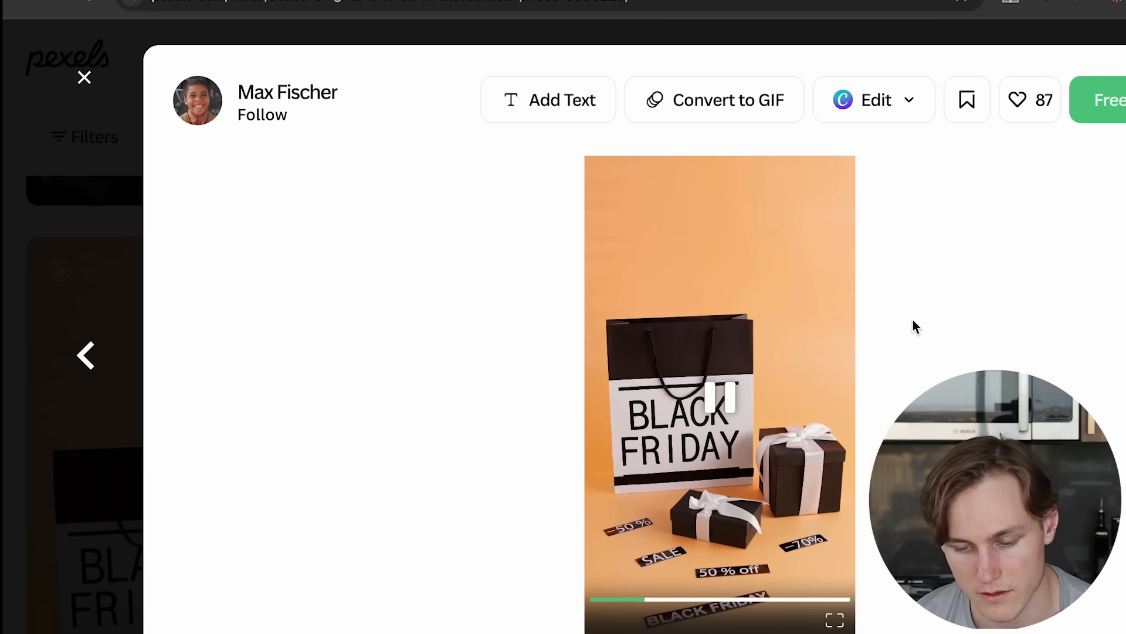
click(1106, 114)
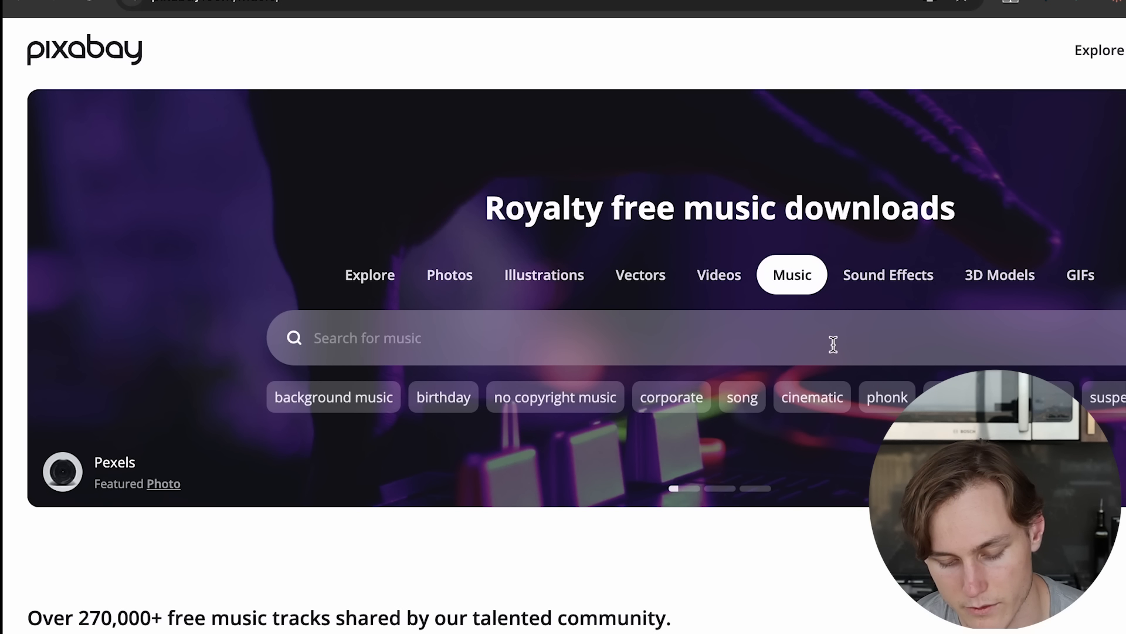
Step: Search Pixabay music for "poppy beat" and preview the Fascinations track
click(833, 345)
text(poppy beat)
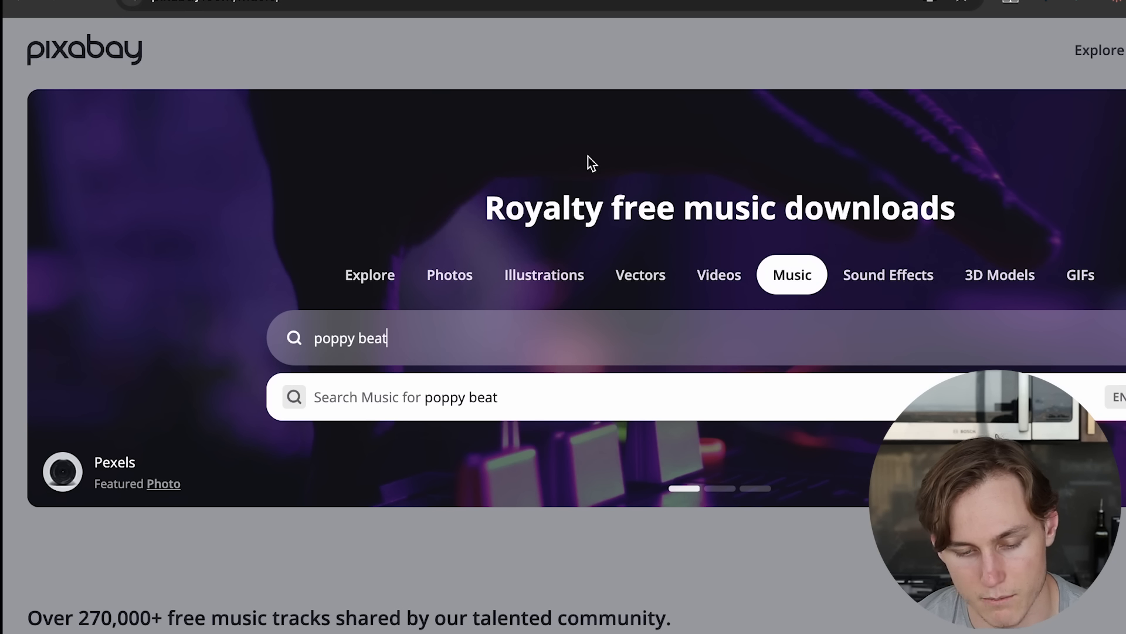
key(Return)
scroll(387, 370, down, 8)
click(62, 250)
key(XF86AudioRaiseVolume)
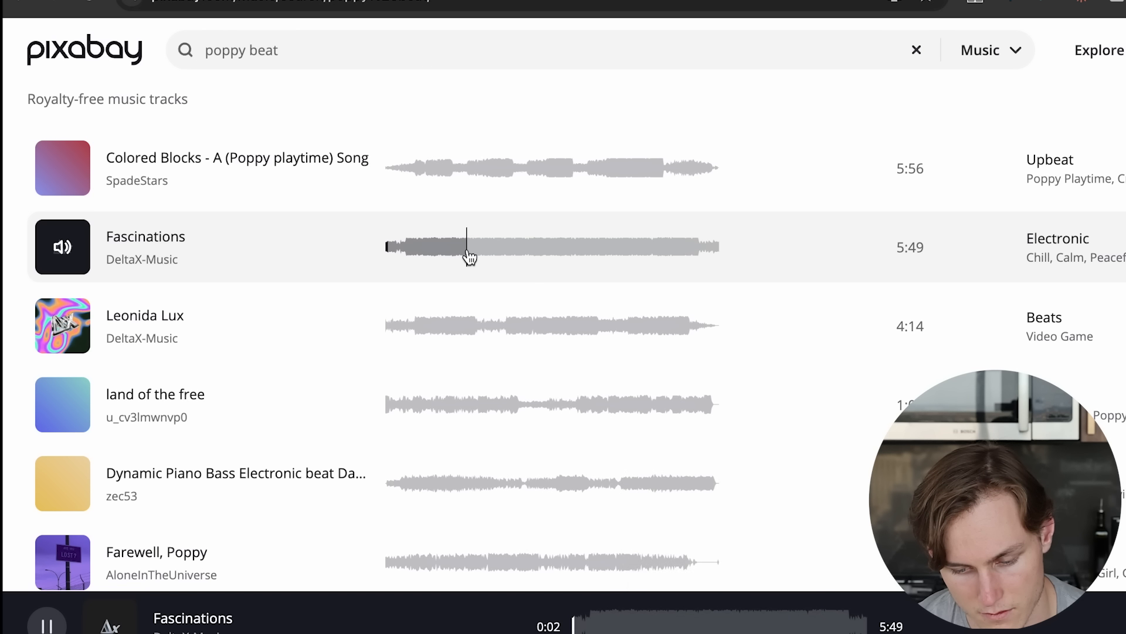
Step: Preview the 30-second Dynamic Piano Bass Electronic beat Dance track by zec53 and pause it
scroll(62, 252, down, 8)
click(491, 254)
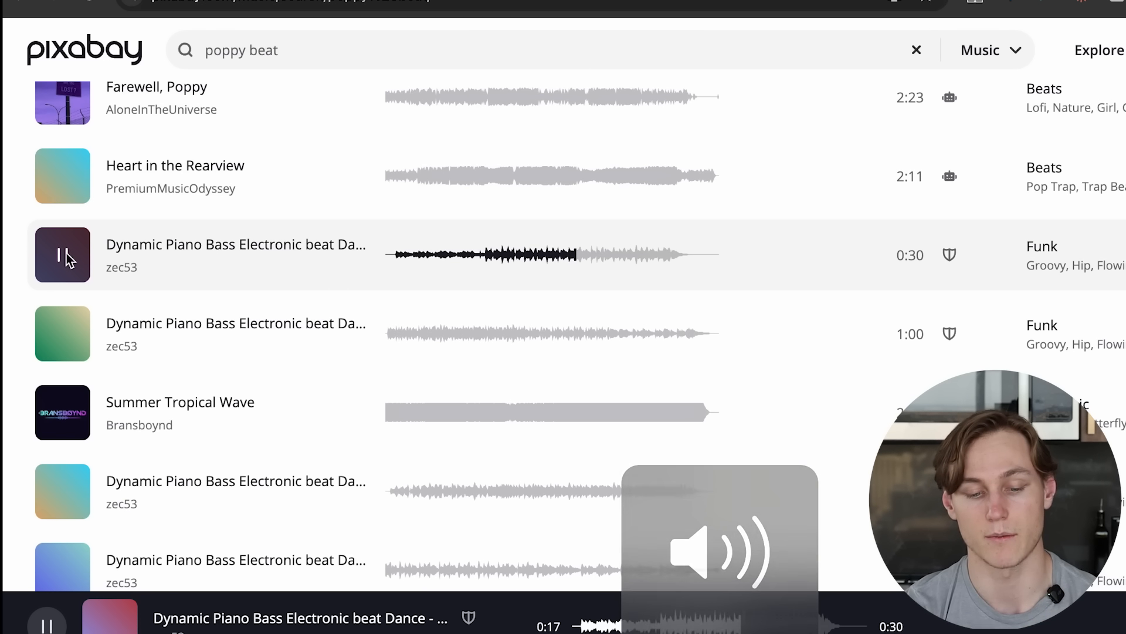
click(65, 254)
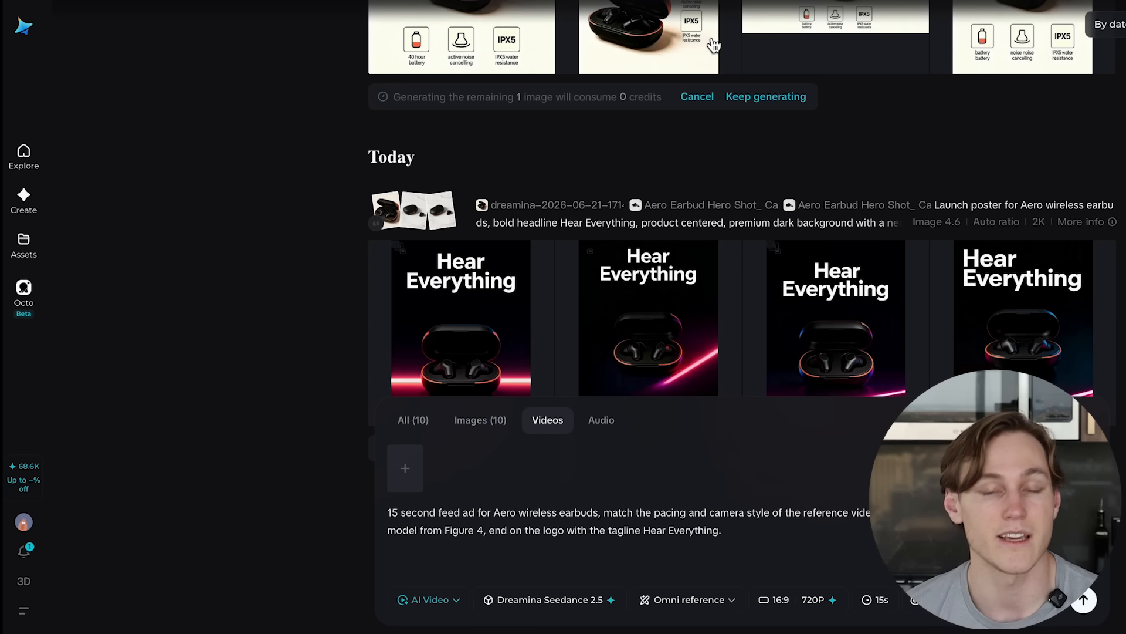
Step: Add the two downloaded Black Friday clips as video references in Dreamina
mouse_move(713, 45)
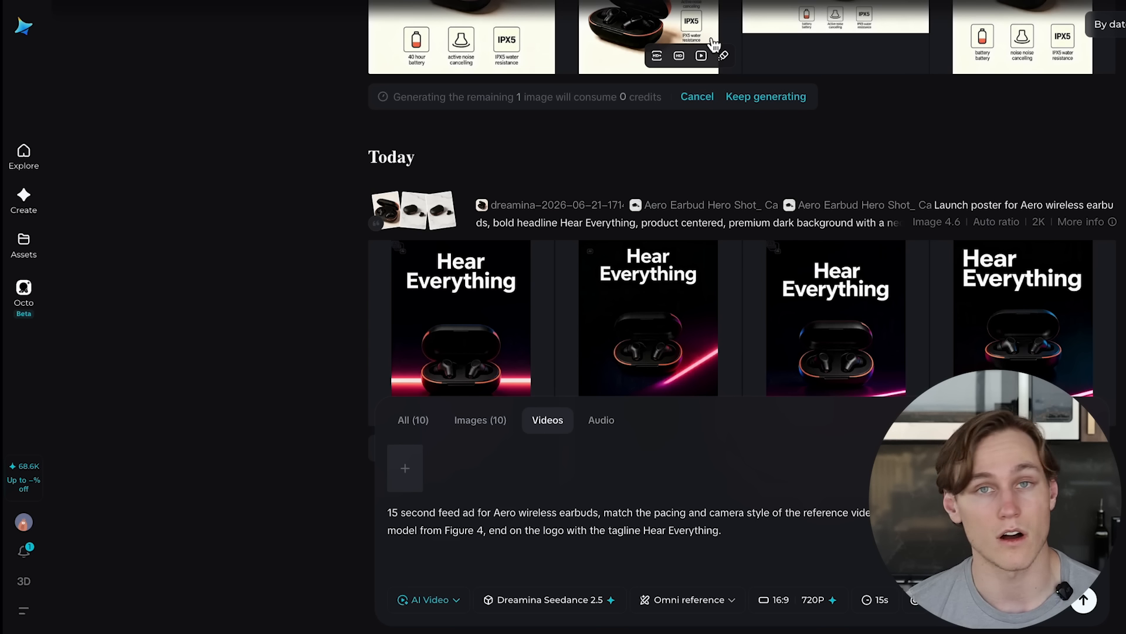
click(414, 476)
drag(364, 113, 389, 164)
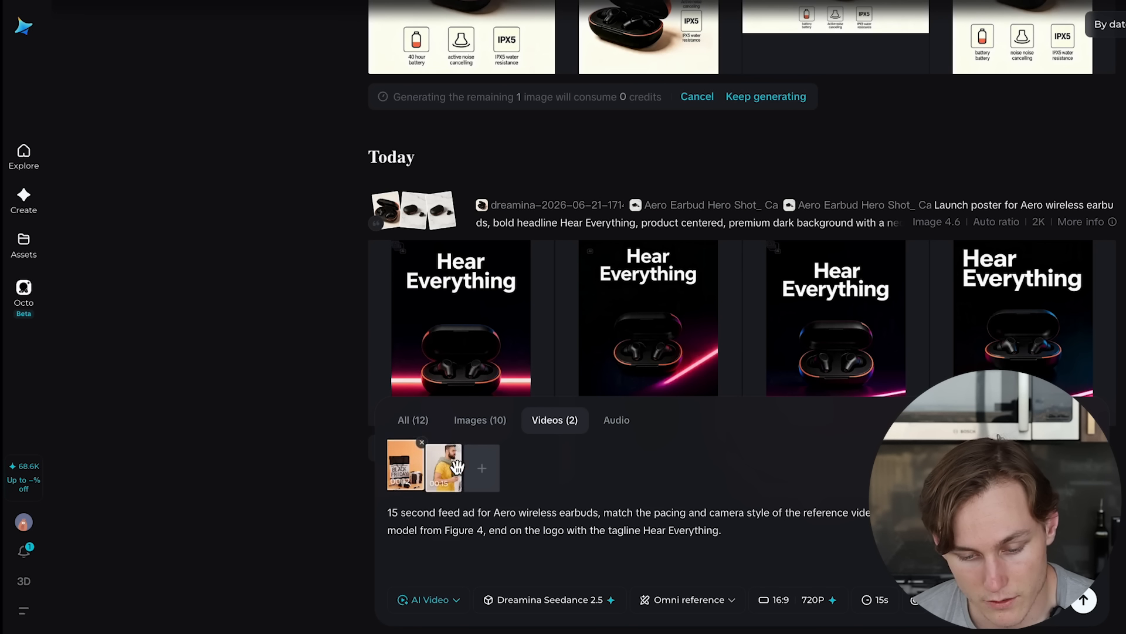
Step: Add zec53-dynamic-piano-bass-electronic-beat-dance-30-sec-465891.mp3 as the audio reference
click(610, 423)
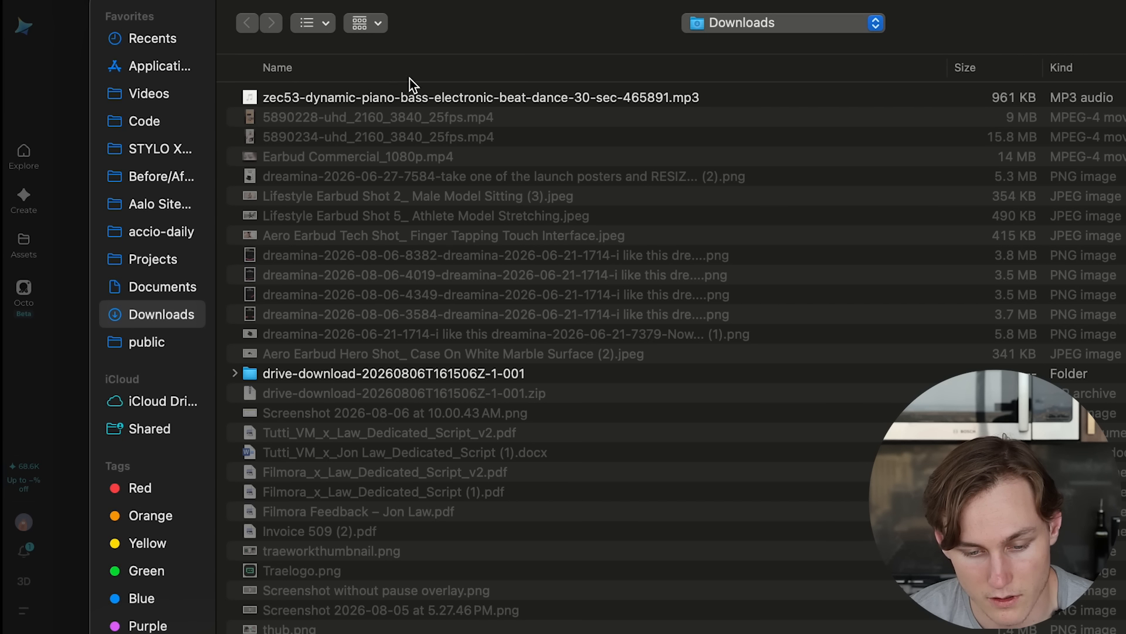
click(427, 98)
double_click(427, 97)
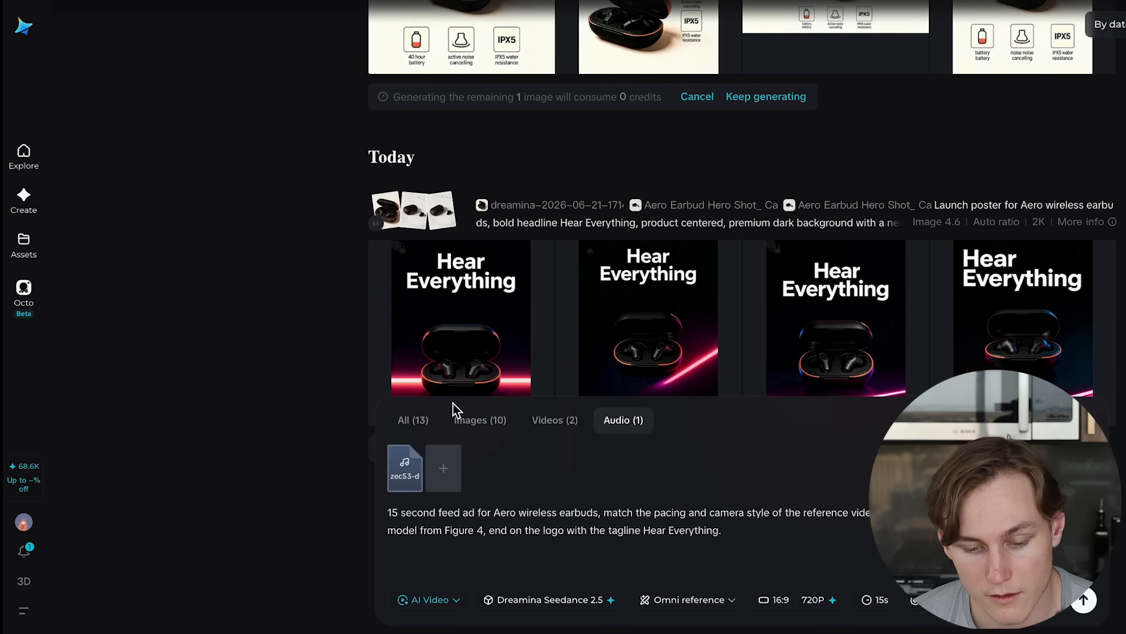
Step: Review the attached image, video and audio references and the prompt's instruction about pacing and camera style
click(417, 427)
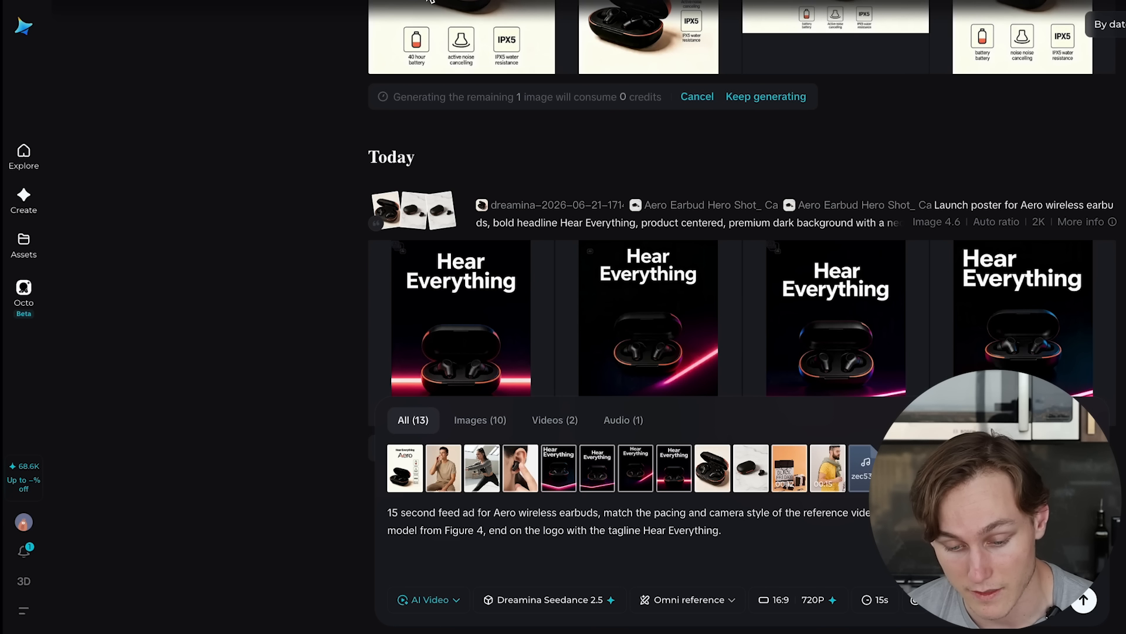
click(472, 419)
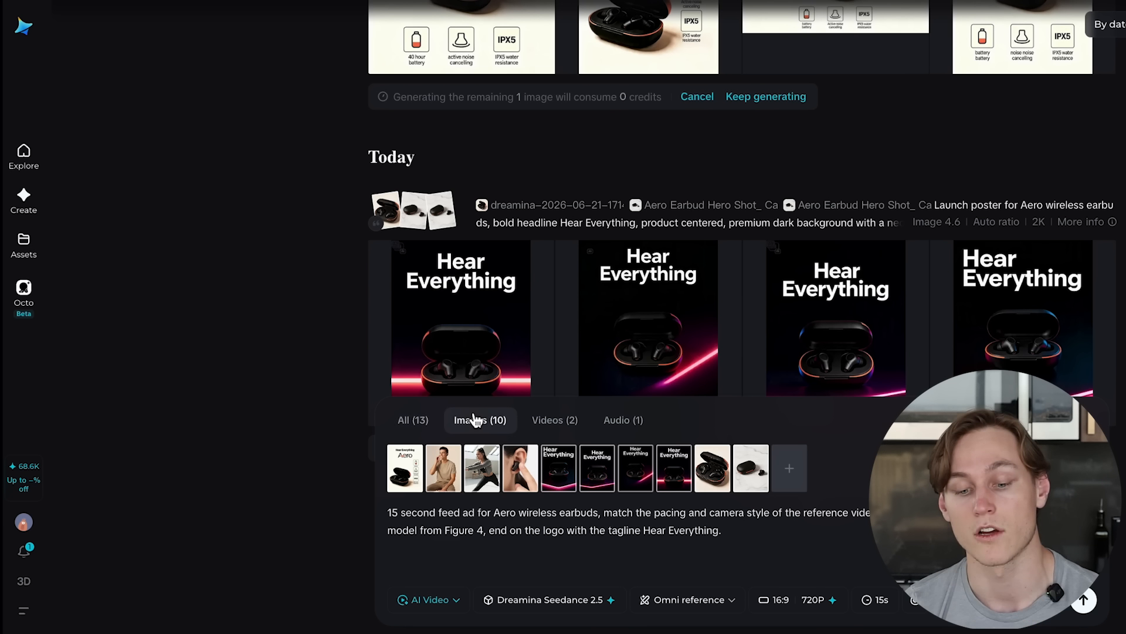
click(545, 421)
click(635, 421)
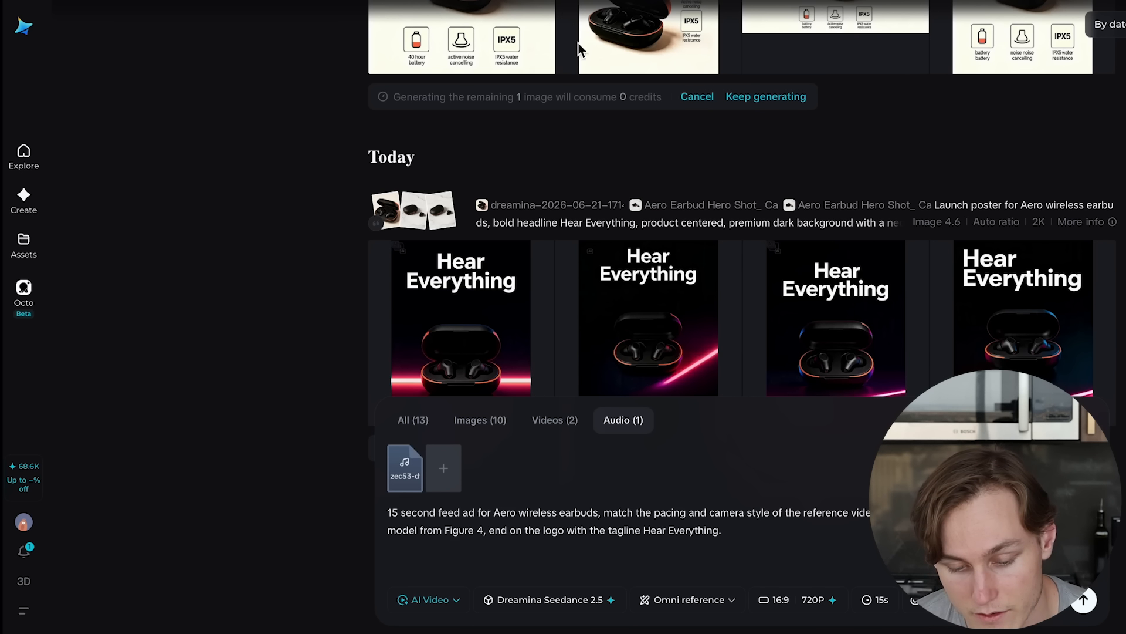
drag(605, 514, 872, 514)
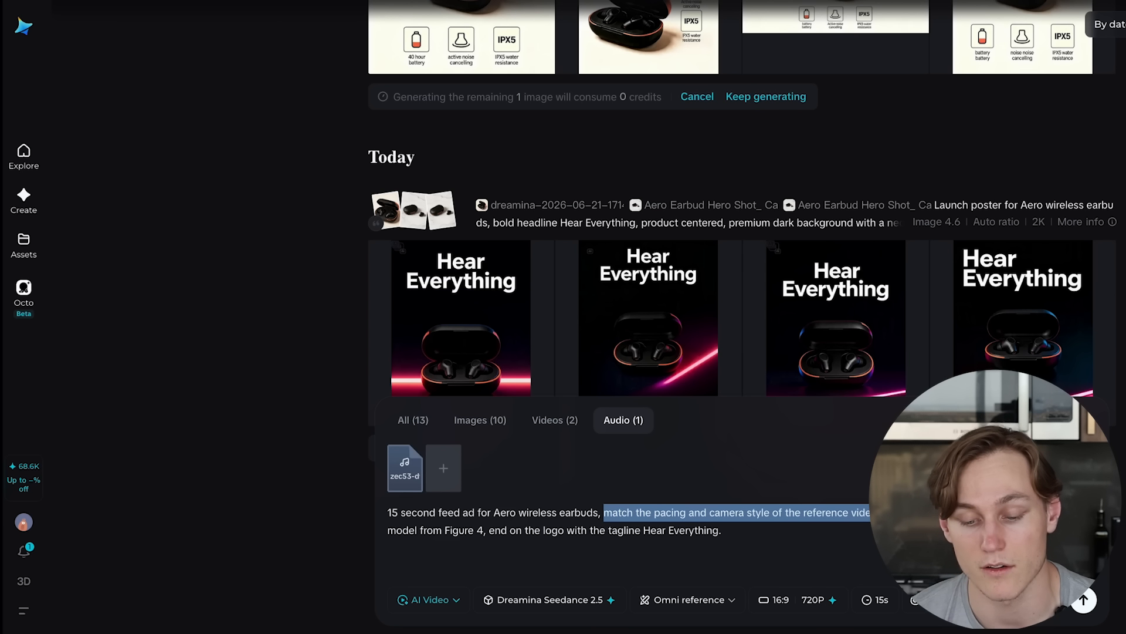
click(871, 512)
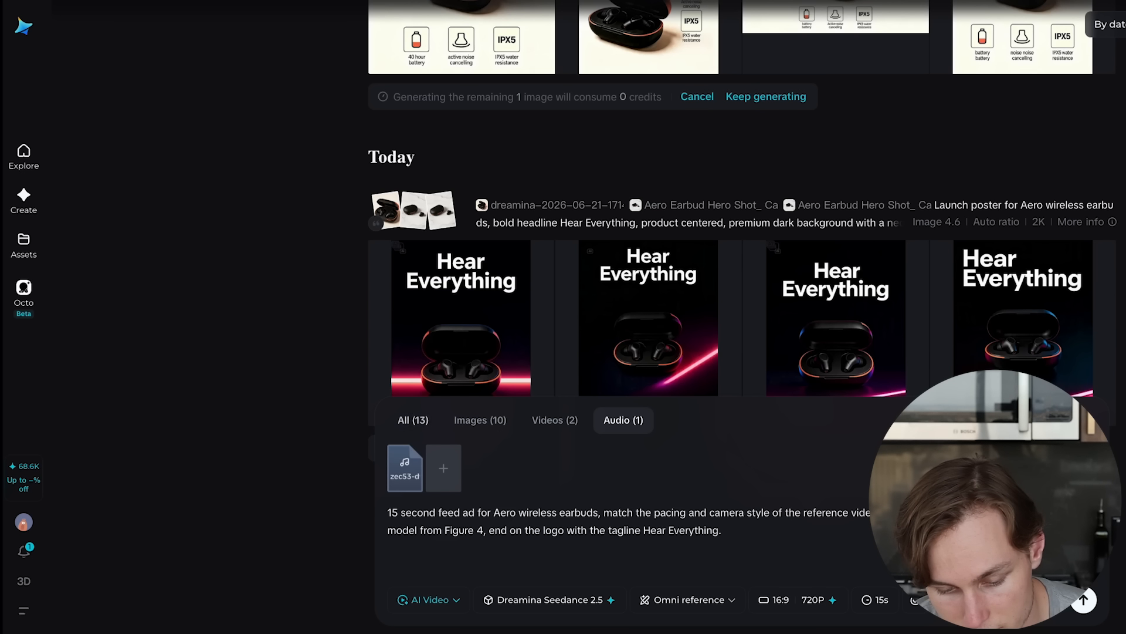
Step: Replace the figure placeholder before "and the model" in the prompt with a mention of the Dreamina earbud case image
click(401, 419)
key(BackSpace)
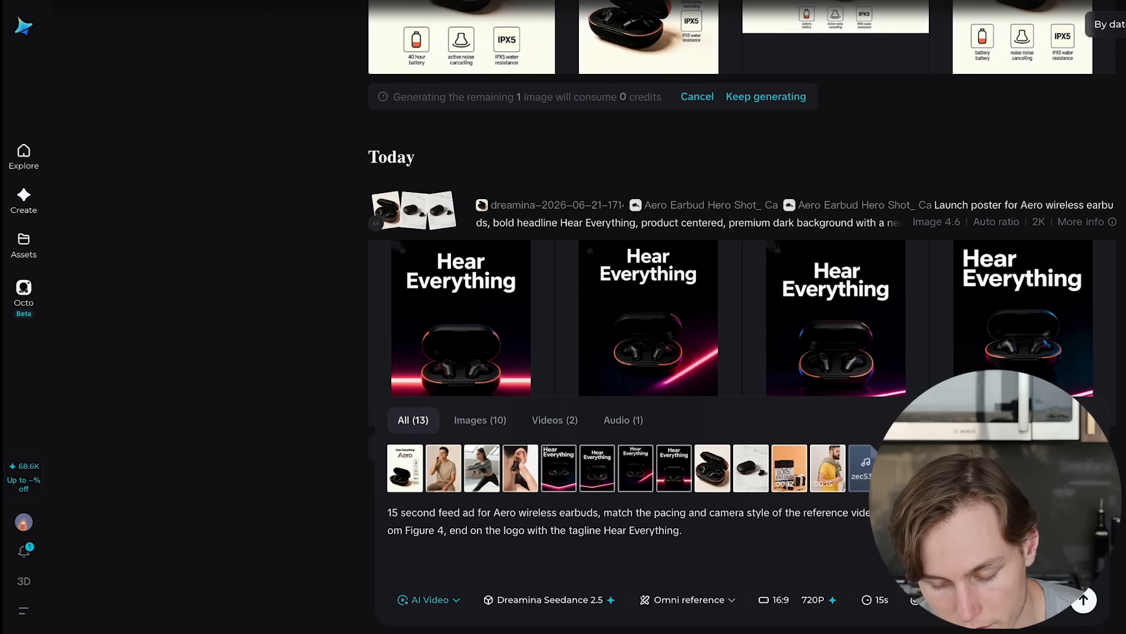
text(@)
scroll(1085, 367, down, 2)
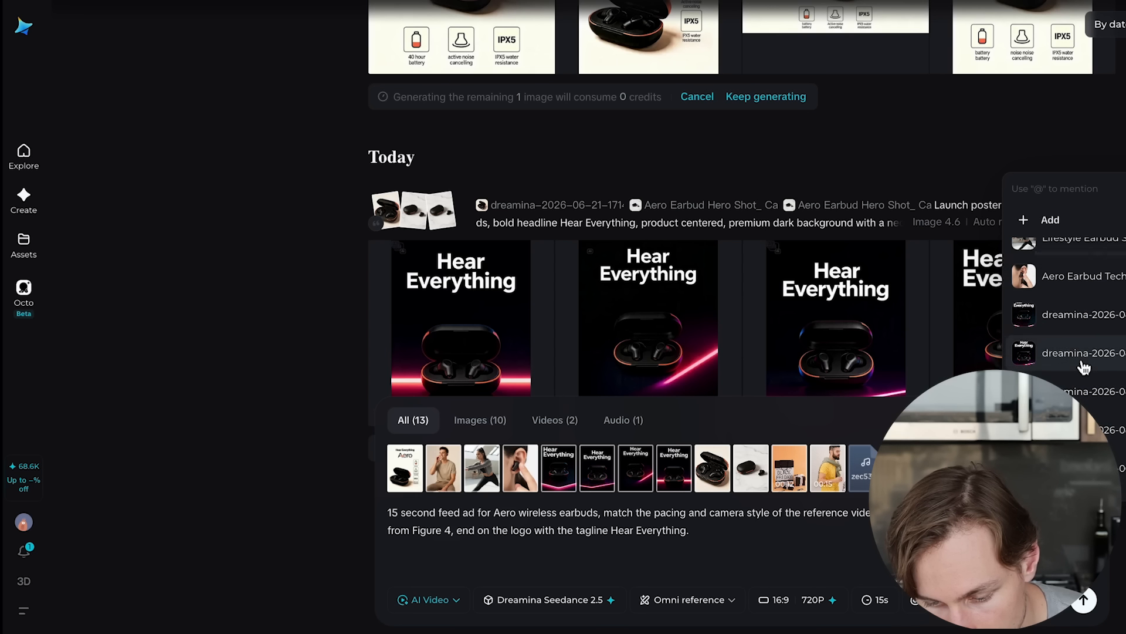
click(1084, 355)
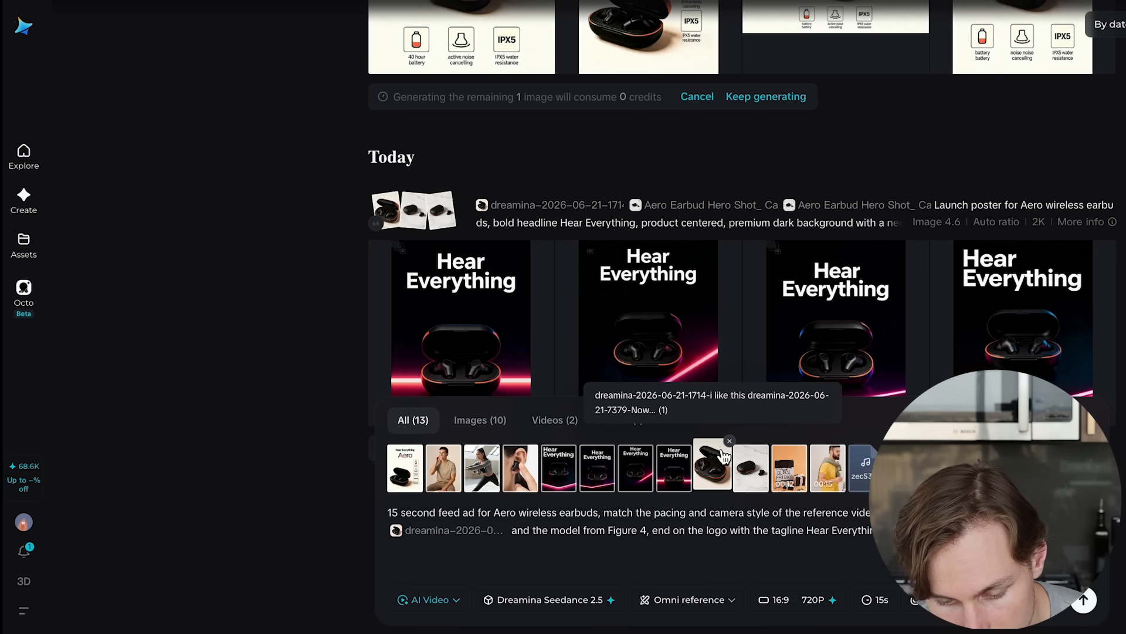
Step: Replace "Figure 4" in the prompt with a mention of the Lifestyle Earbud Shot of the sitting male model
drag(647, 529, 610, 528)
text(@)
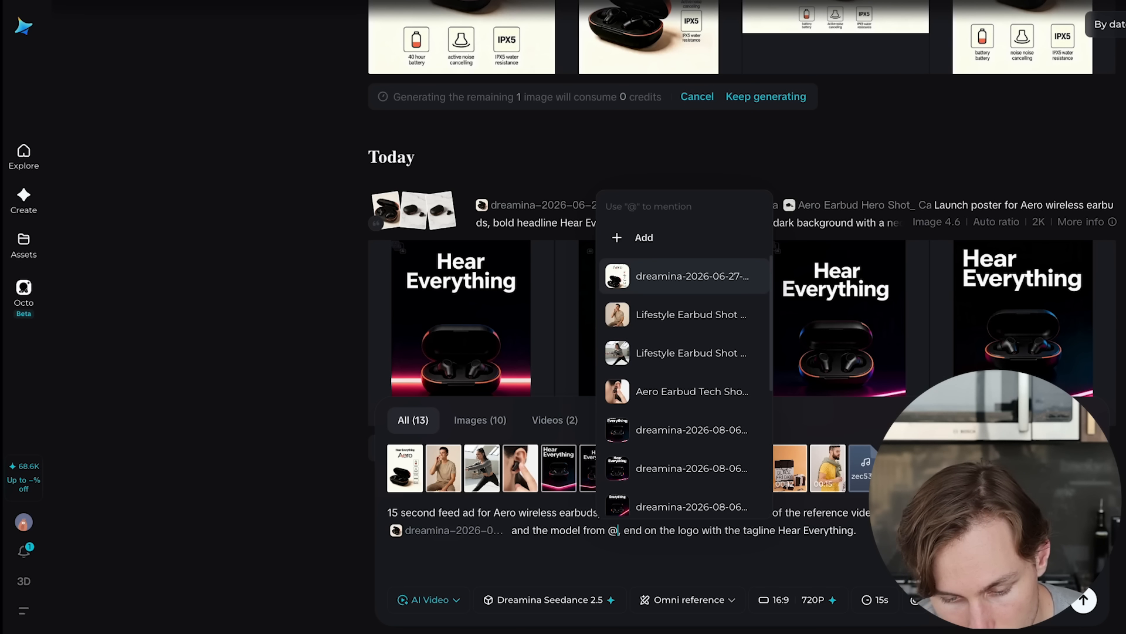
click(656, 316)
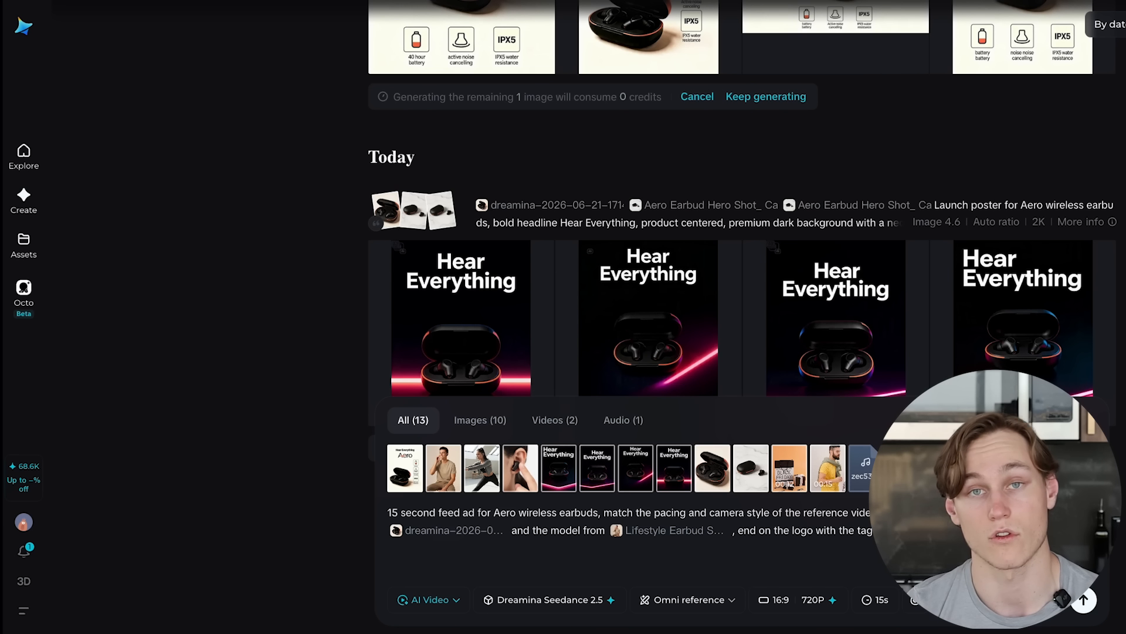
Step: Check the prompt's closing logo and tagline instruction and generate the 15-second Aero feed ad at 16:9 and 720P
drag(750, 530, 898, 531)
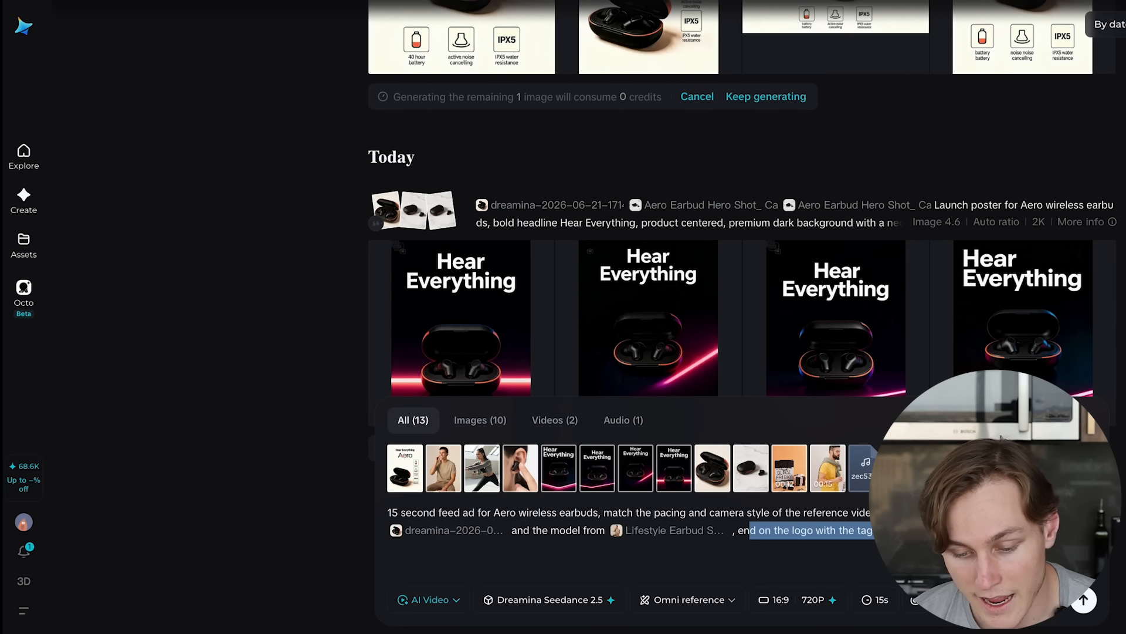
click(898, 530)
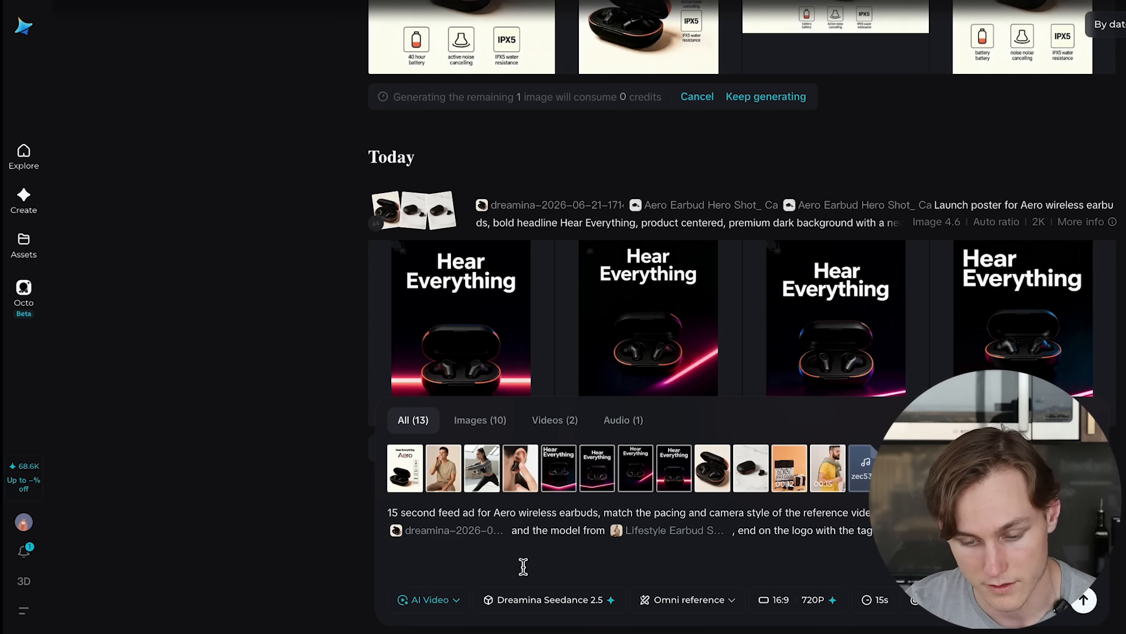
click(1083, 601)
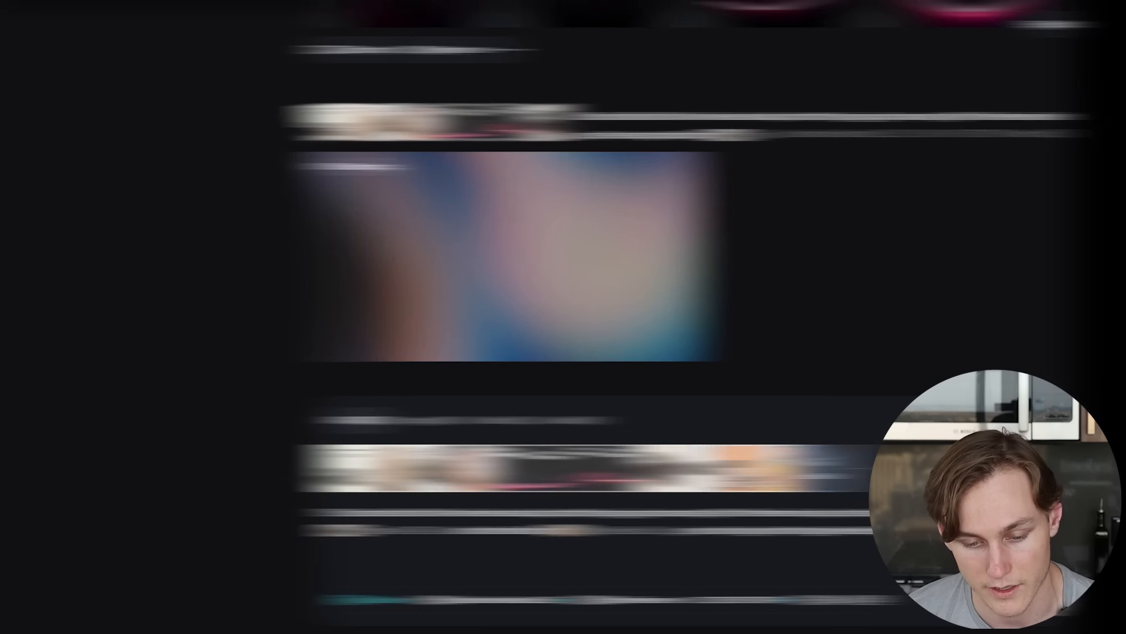
Step: Review the opening of the generated Aero feed ad, replaying the shot of the open earbud case on marble
scroll(184, 423, down, 2)
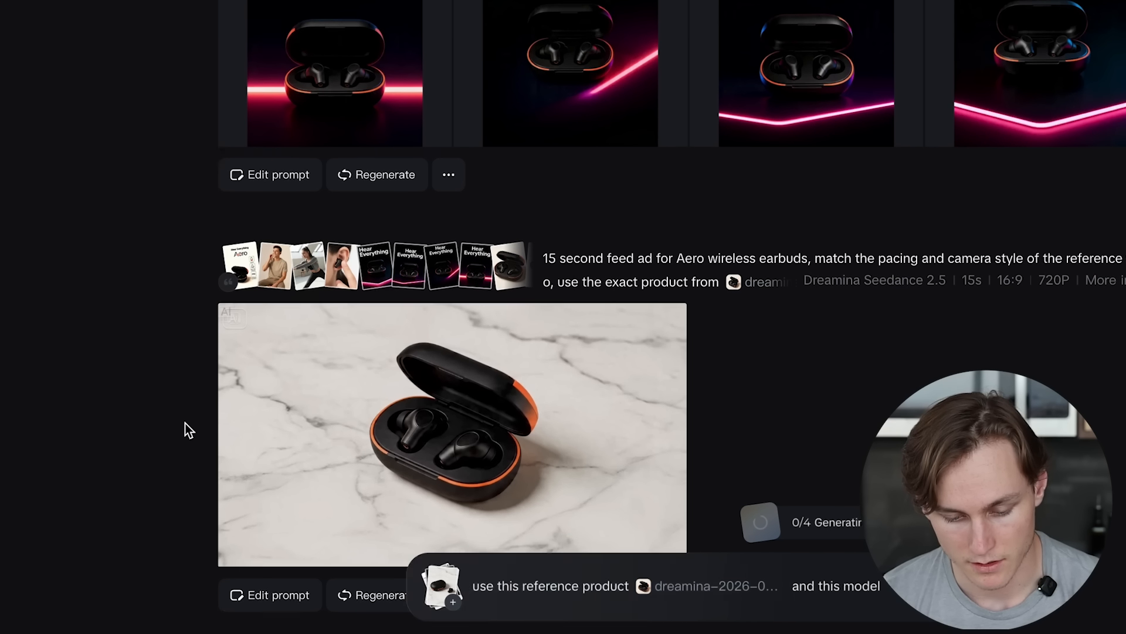
mouse_move(239, 453)
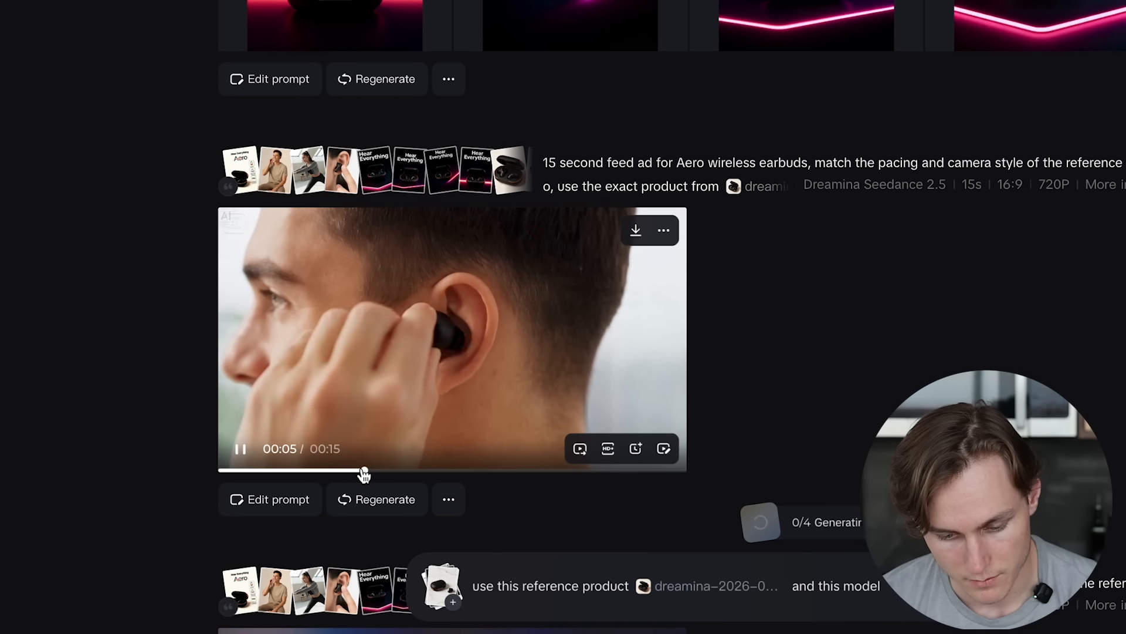
drag(365, 470, 276, 470)
click(241, 449)
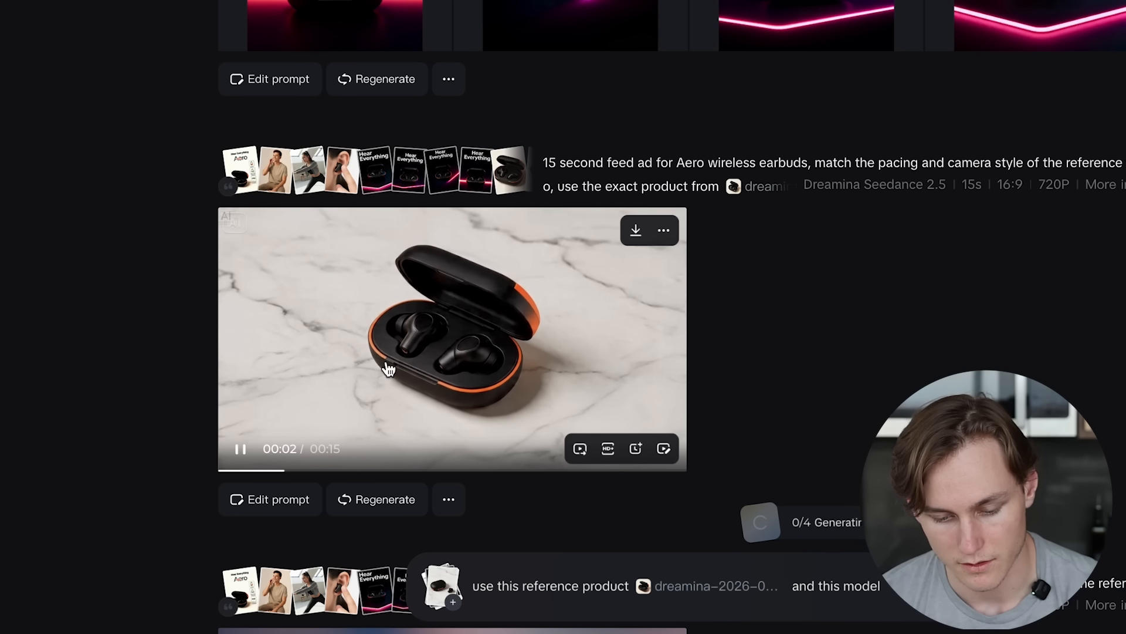
click(240, 449)
click(257, 470)
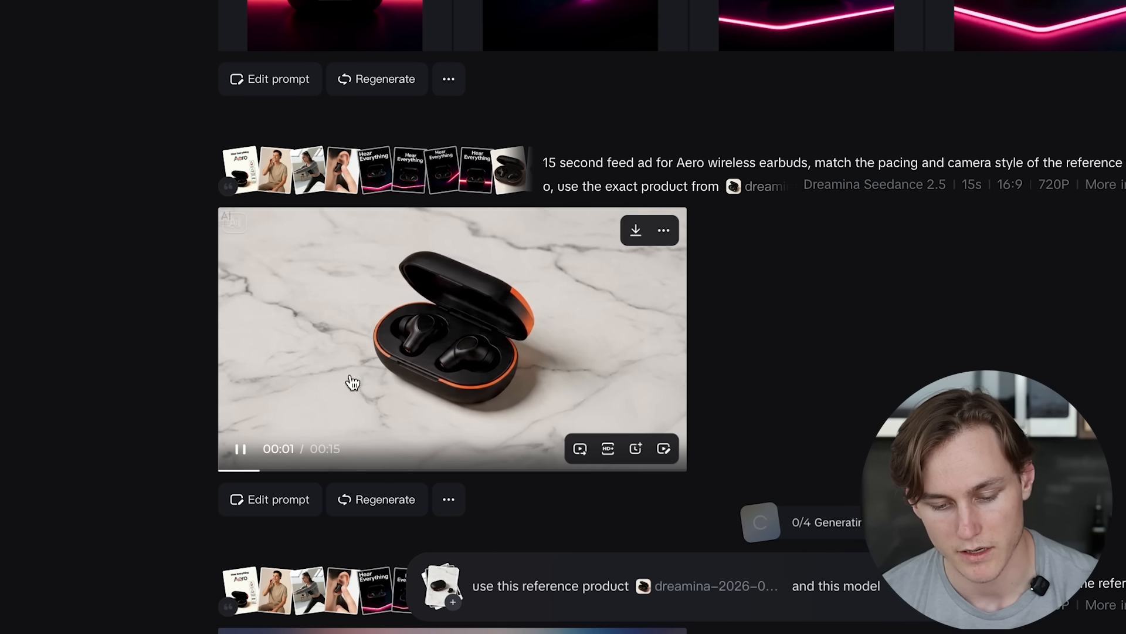
click(240, 449)
click(308, 470)
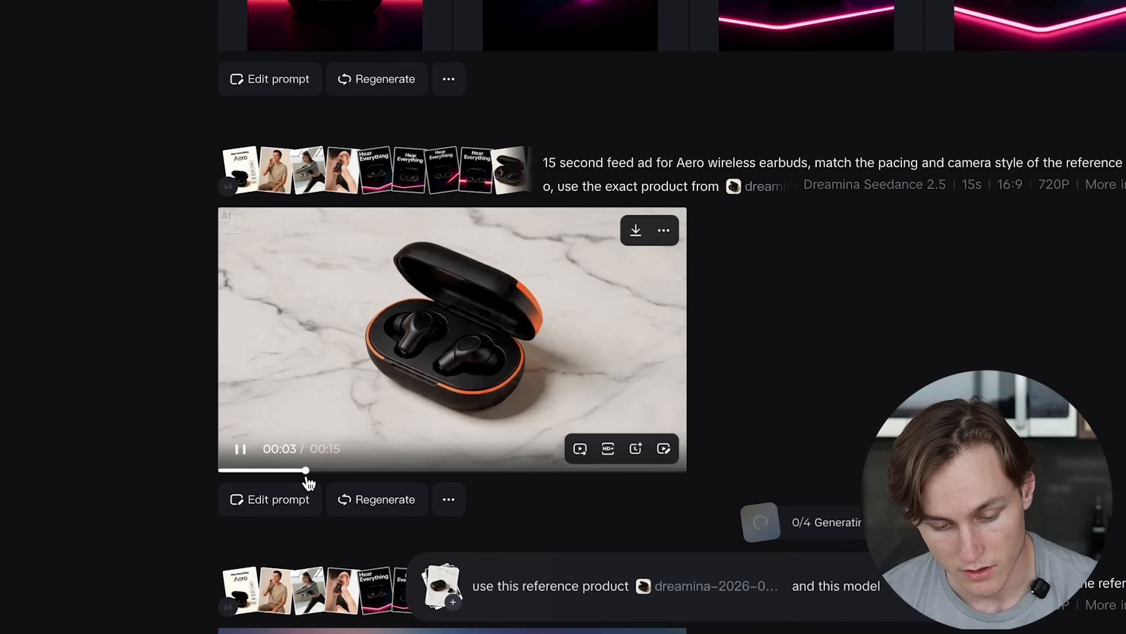
click(241, 449)
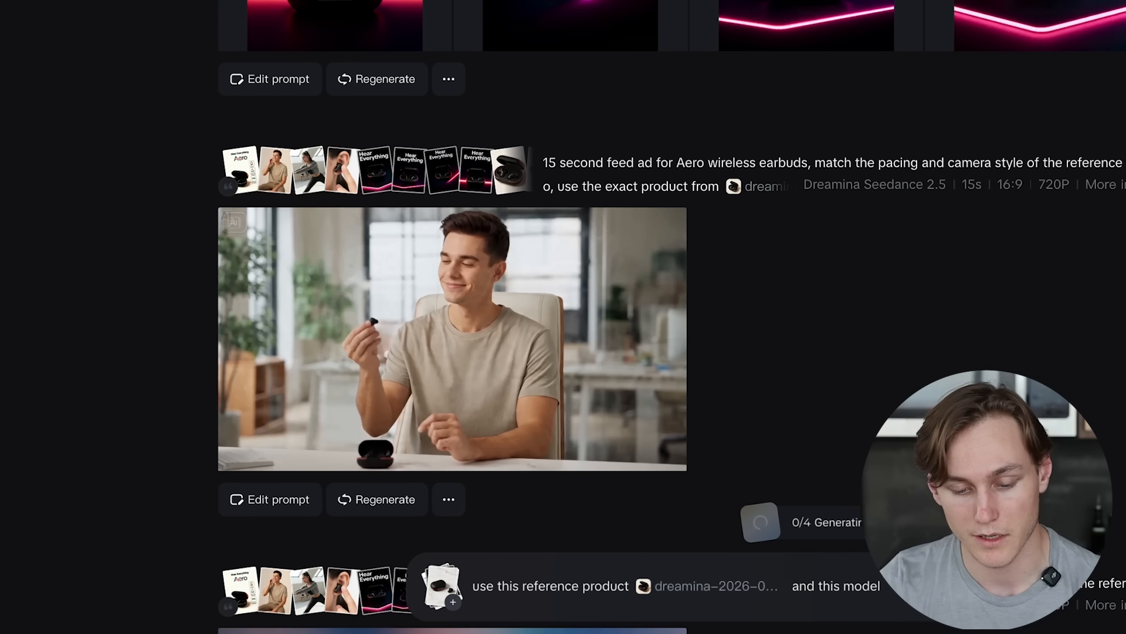
Step: Review the second half of the feed ad, replaying the in-ear close-up and the transition to the closing logo shot
mouse_move(523, 361)
drag(538, 470, 590, 470)
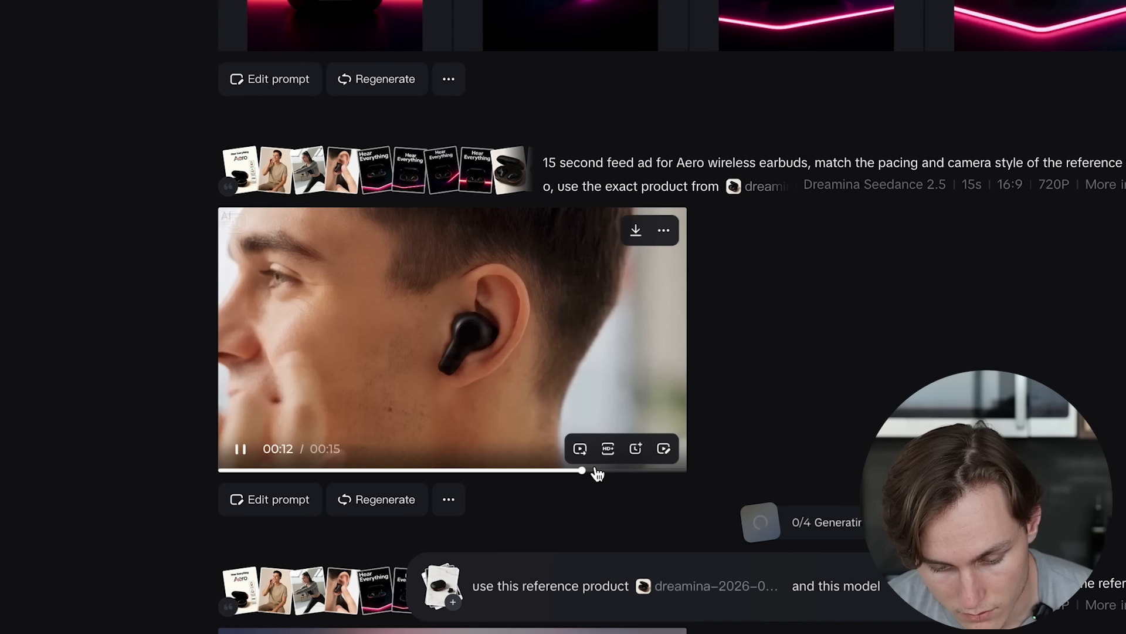
click(242, 450)
click(521, 470)
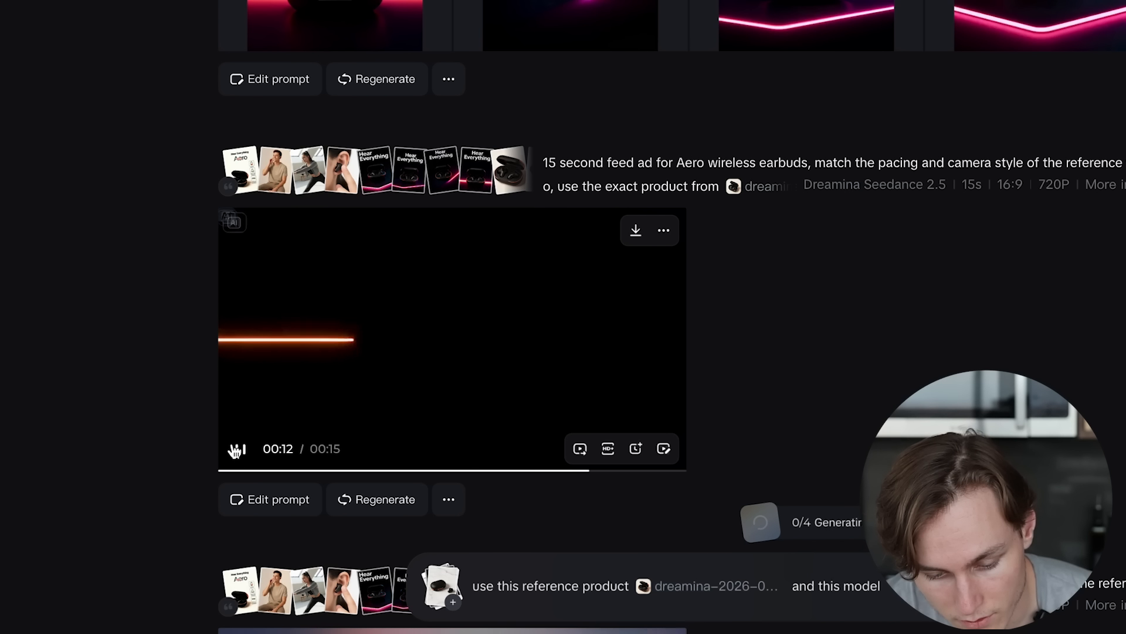
click(237, 449)
click(239, 451)
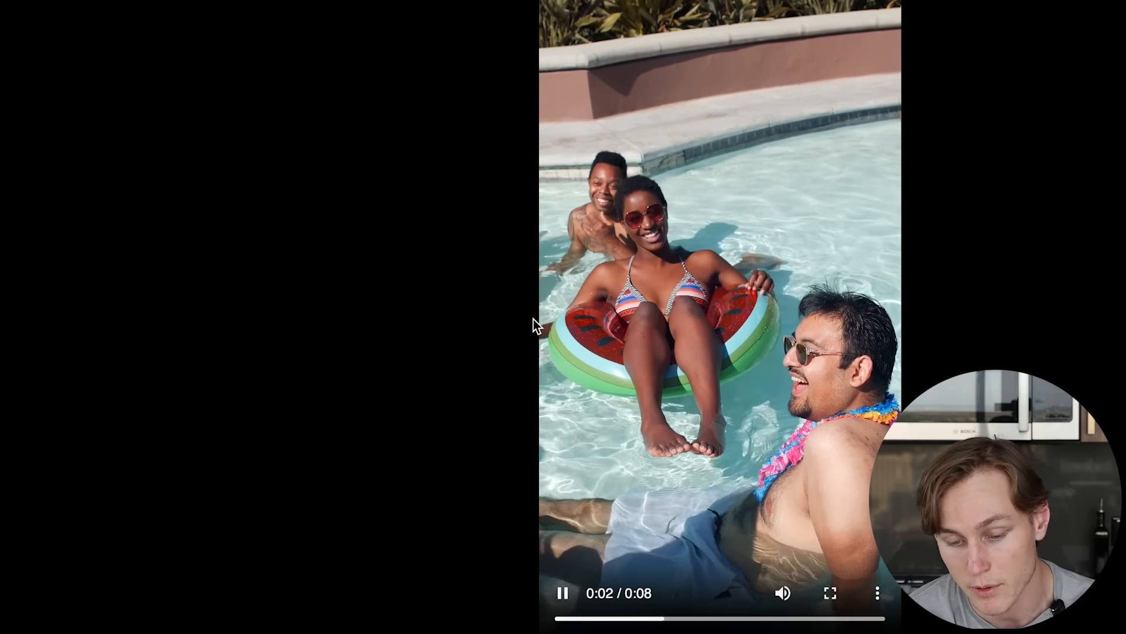
Step: Preview the pool party and metallic abstract clips, and remove both existing video references from the ad's reference set
click(559, 583)
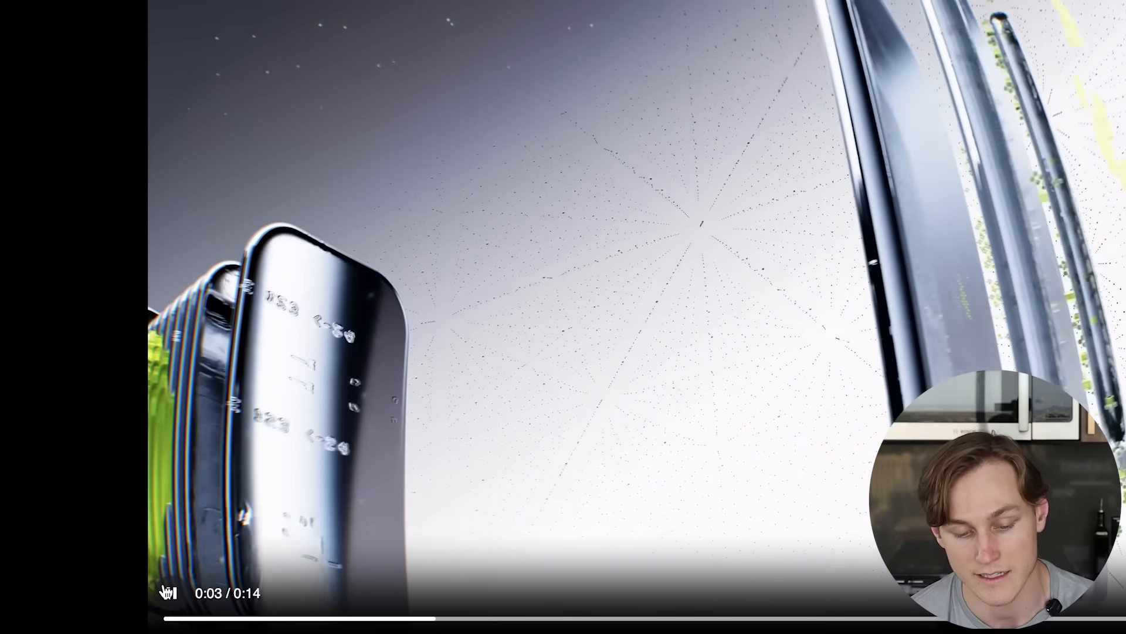
click(168, 592)
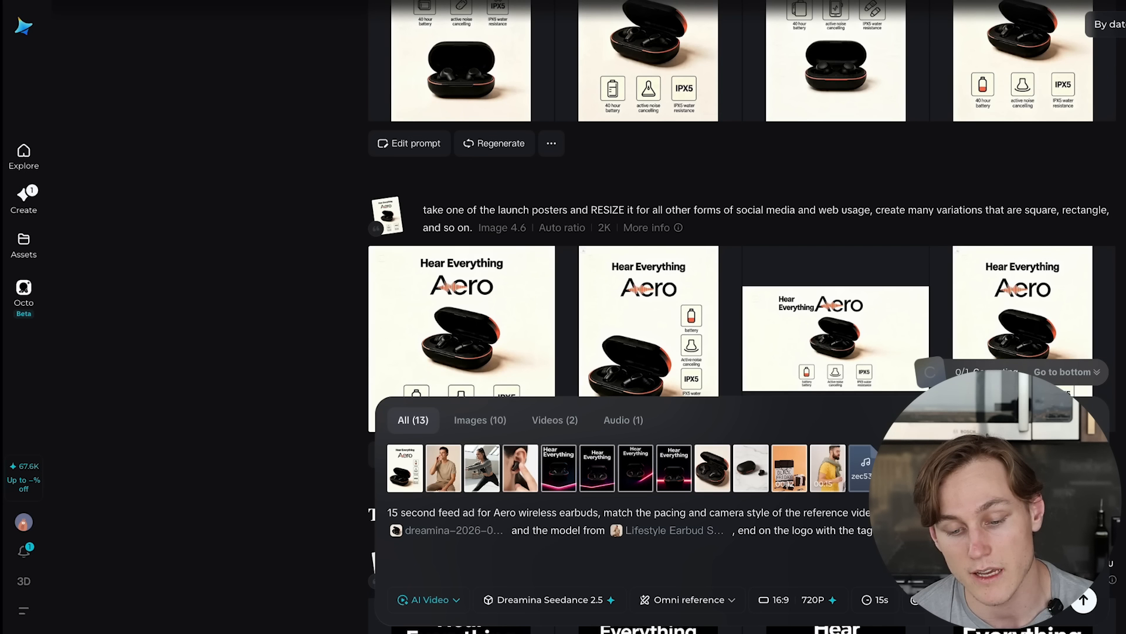
mouse_move(620, 317)
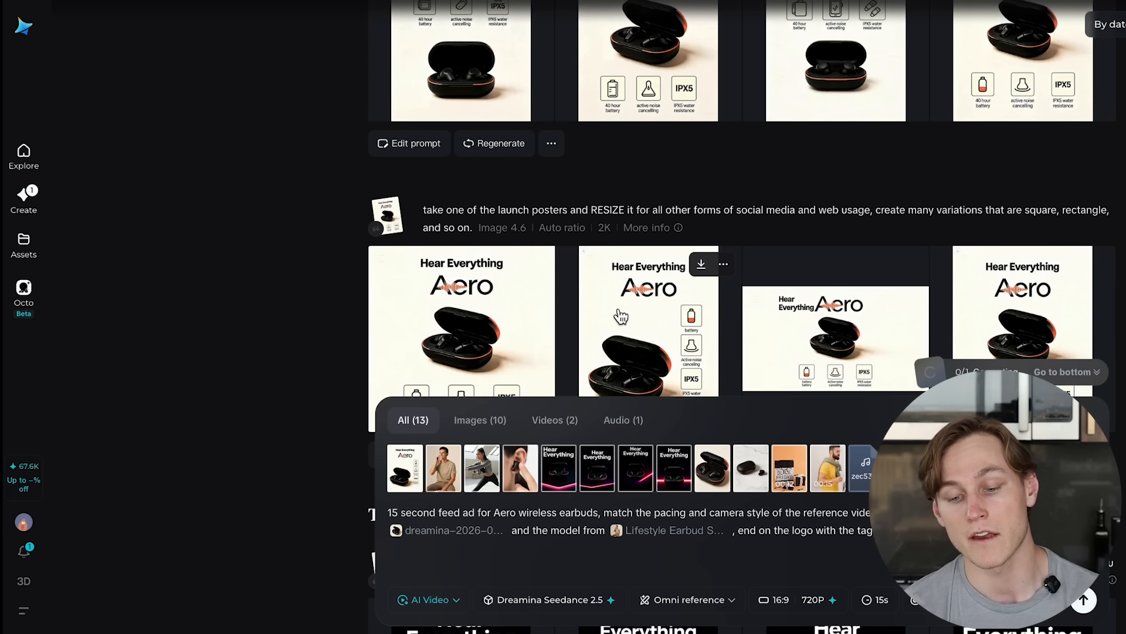
click(555, 420)
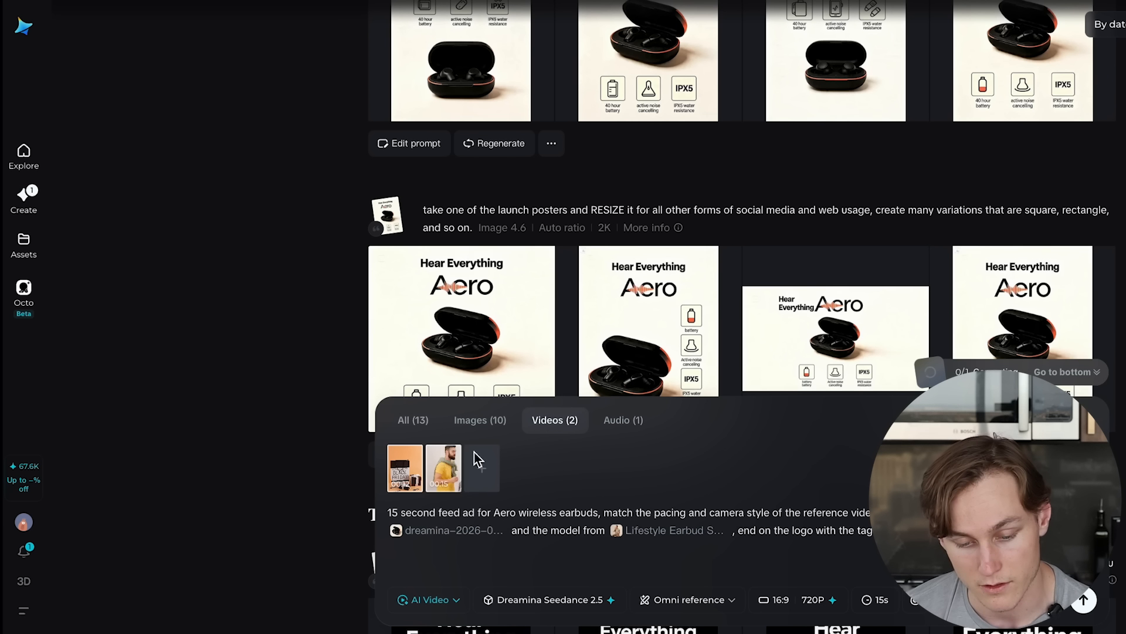
click(421, 441)
click(422, 441)
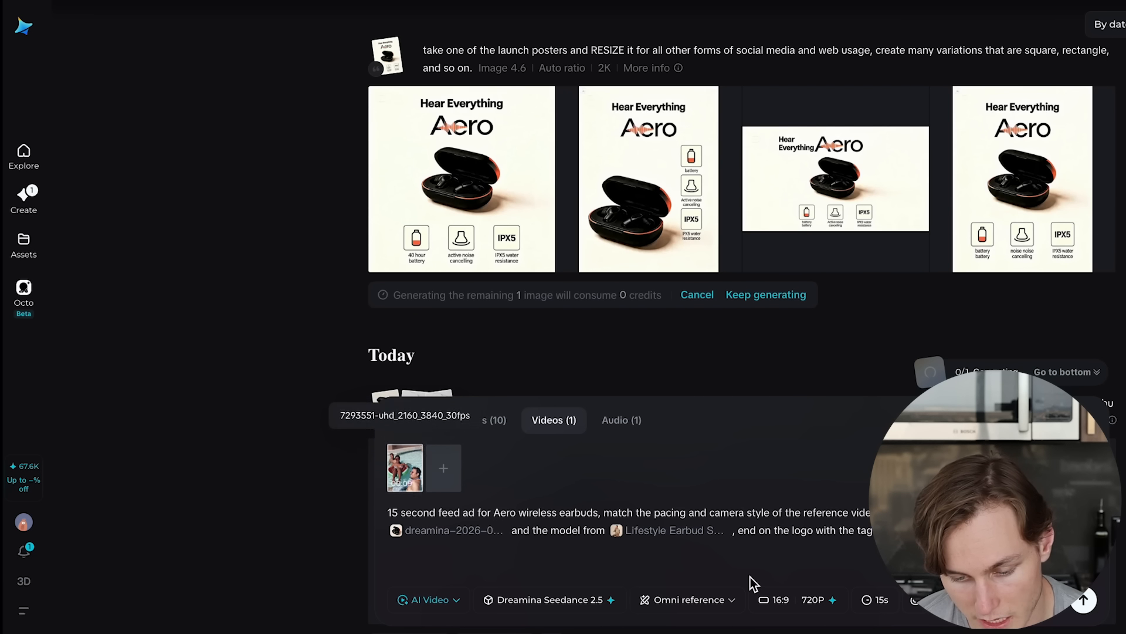
Step: Set the ad's aspect ratio to 9:16 and swap the pool party reference video for the metallic abstract clip
click(781, 600)
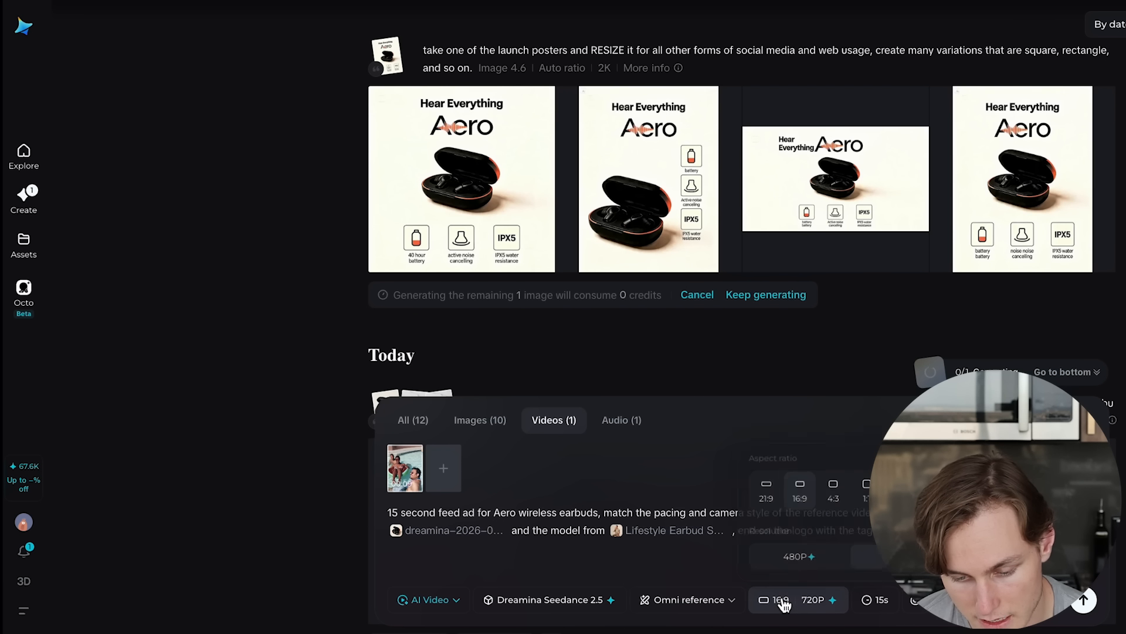
click(953, 481)
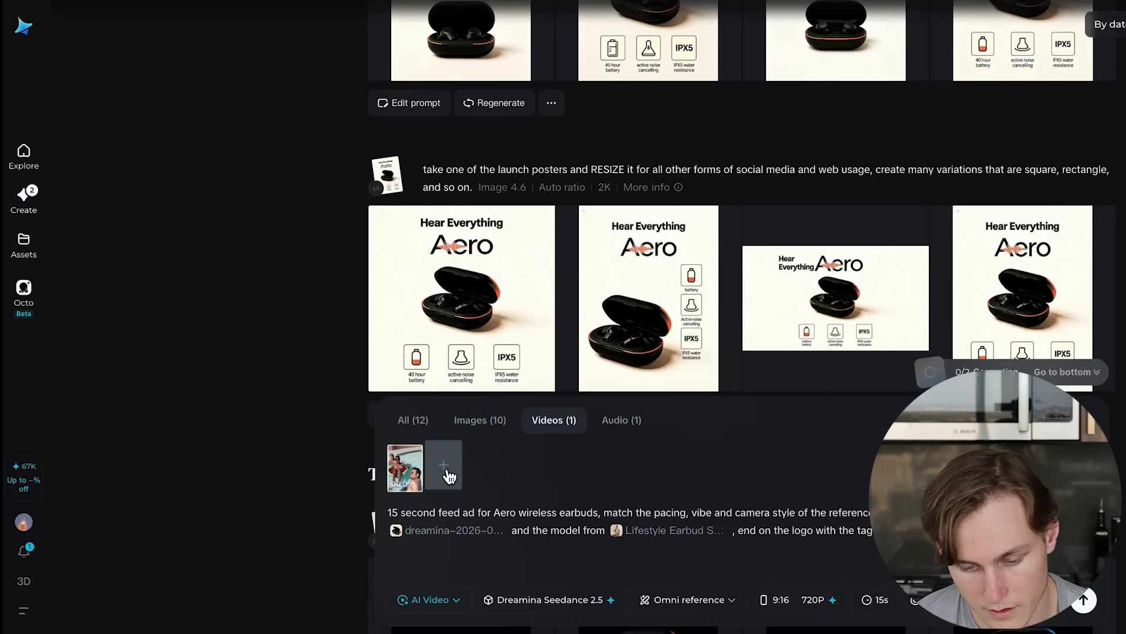
click(445, 469)
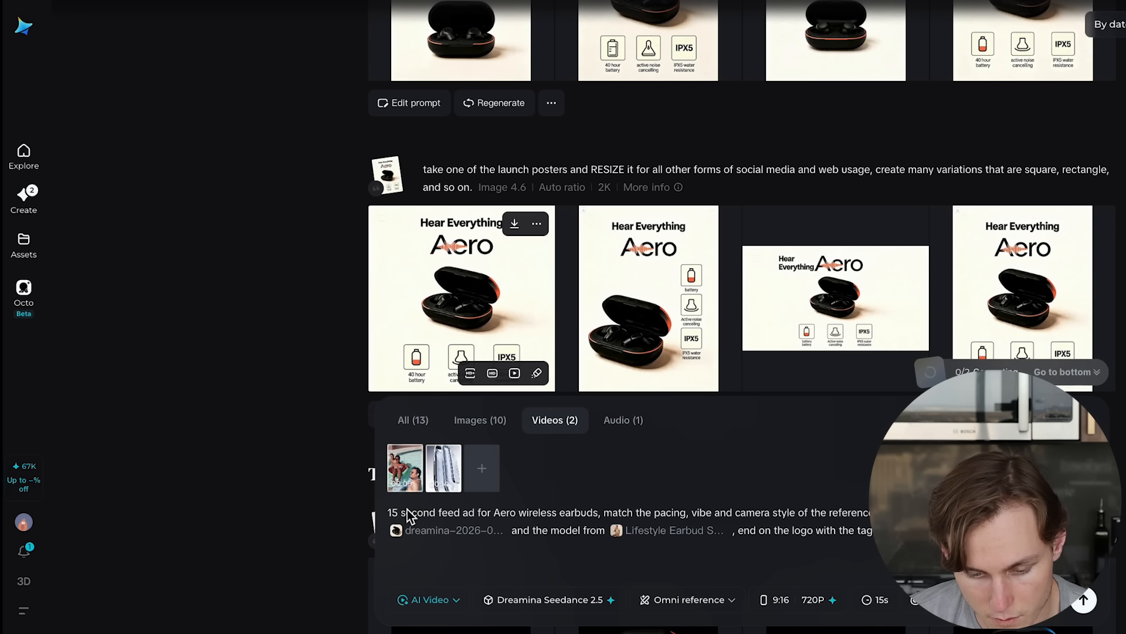
click(422, 441)
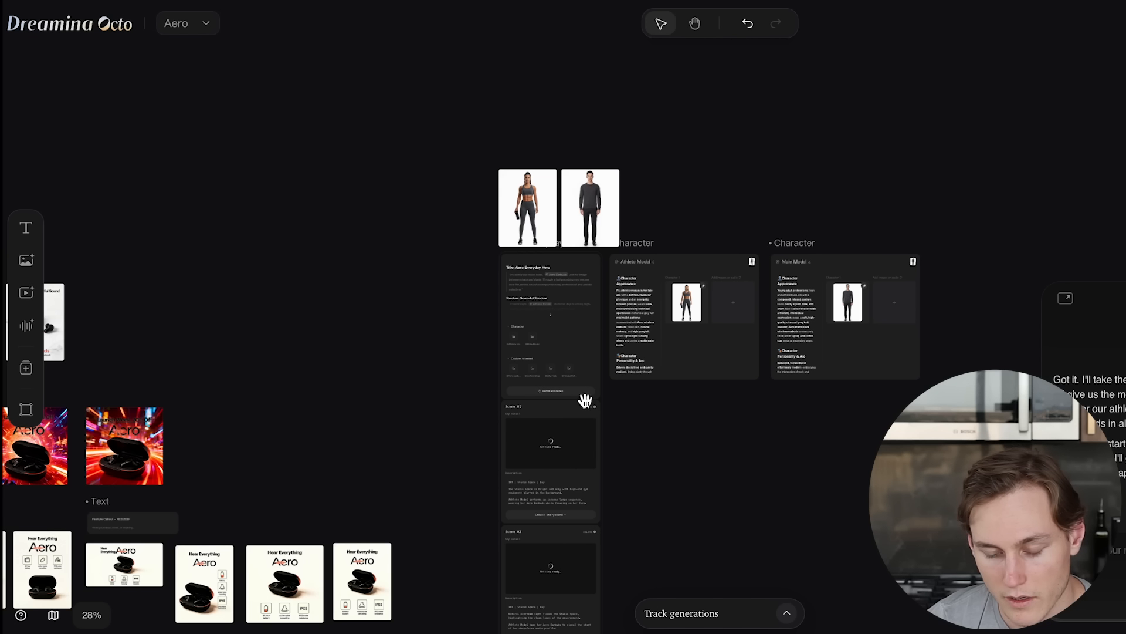
Step: In the Dreamina Octo Aero project, read through the storyboard's scene descriptions from Scene 01 to Scene 07
scroll(649, 453, down, 2)
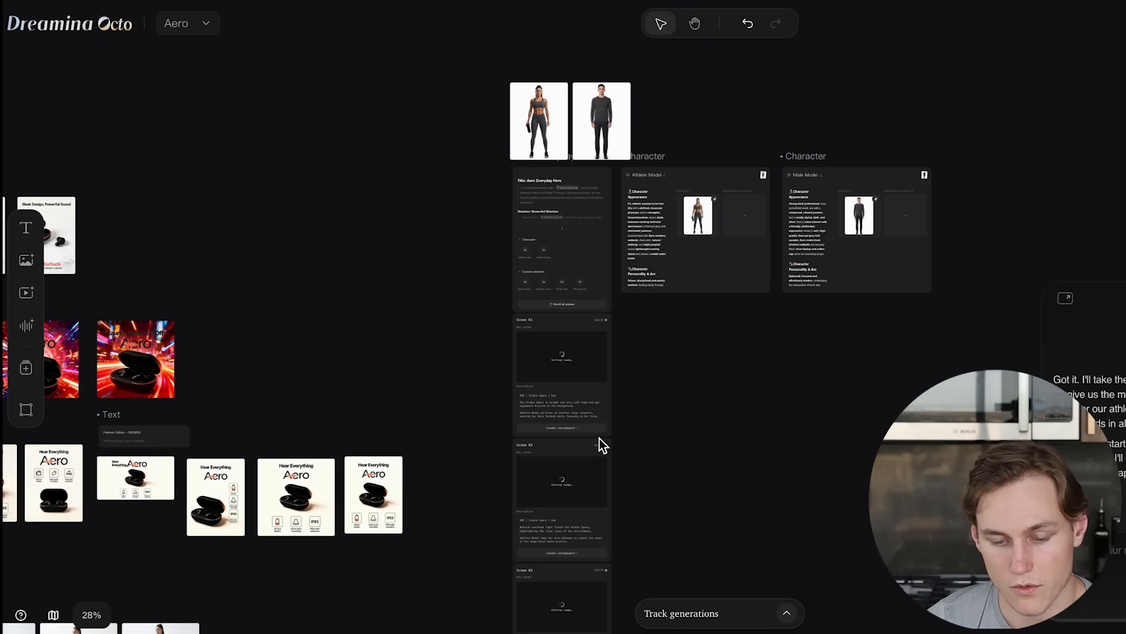
scroll(578, 415, up, 2)
scroll(521, 381, up, 5)
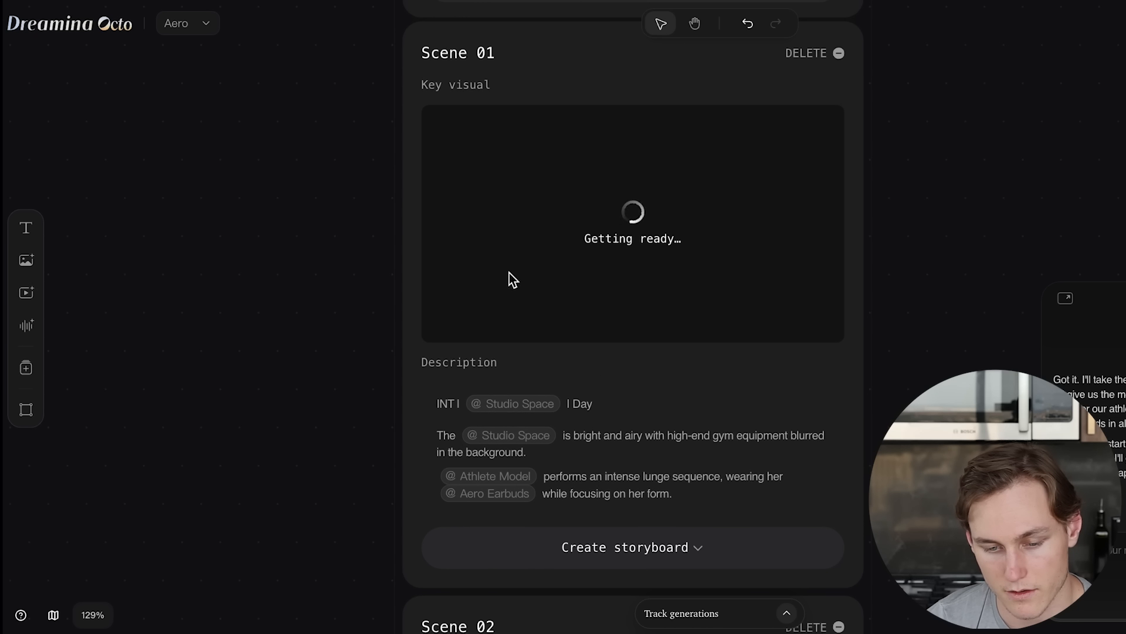
scroll(545, 329, down, 5)
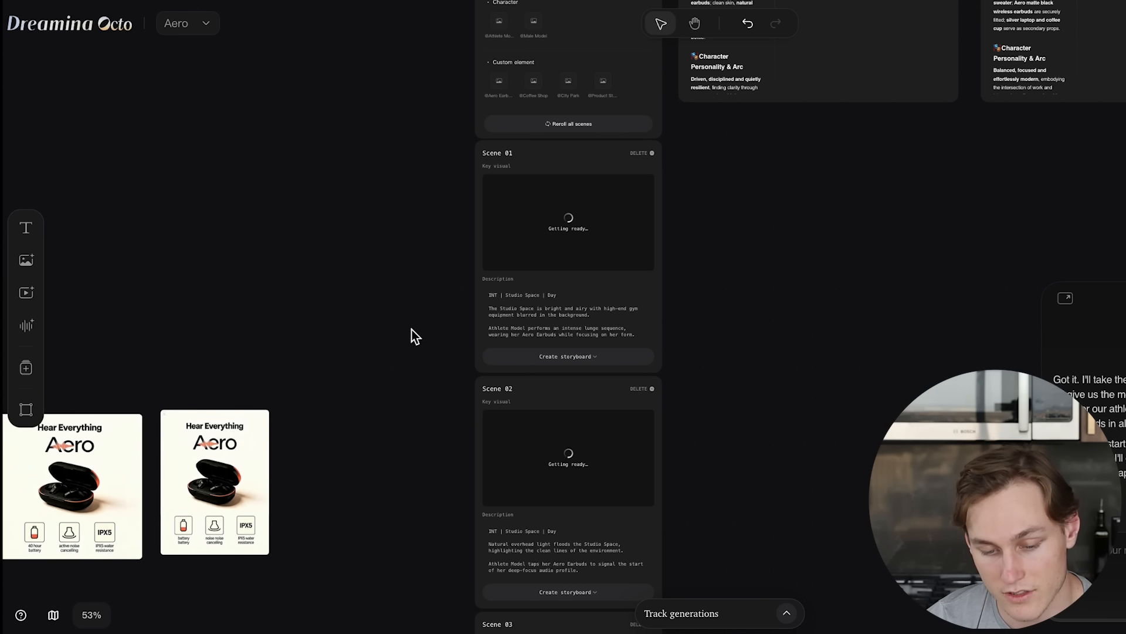
scroll(446, 352, down, 10)
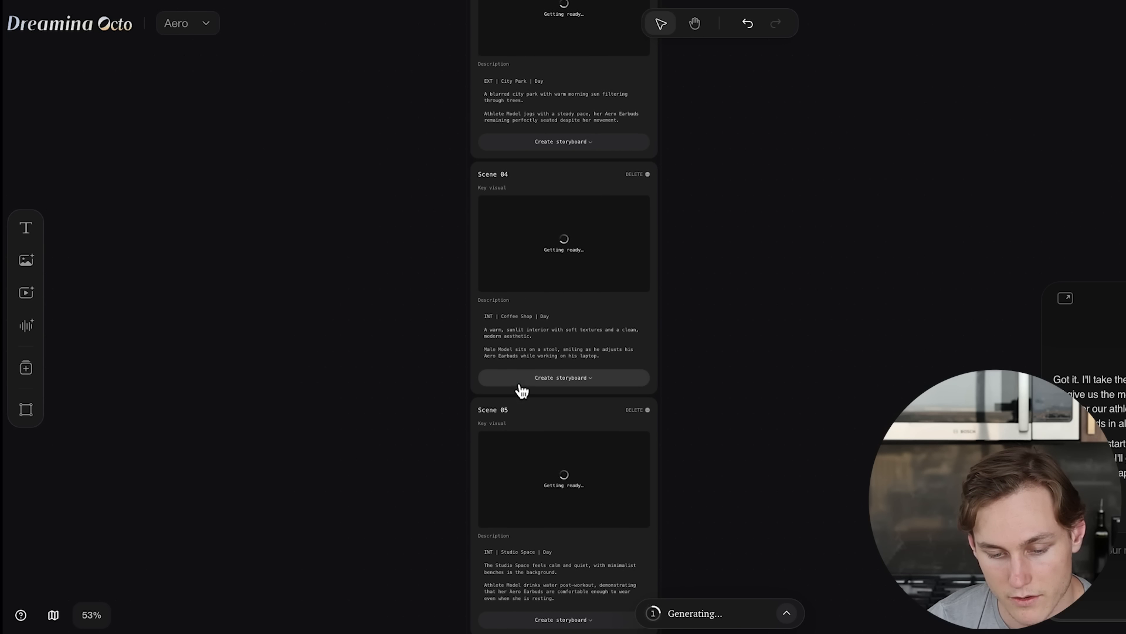
scroll(499, 297, down, 10)
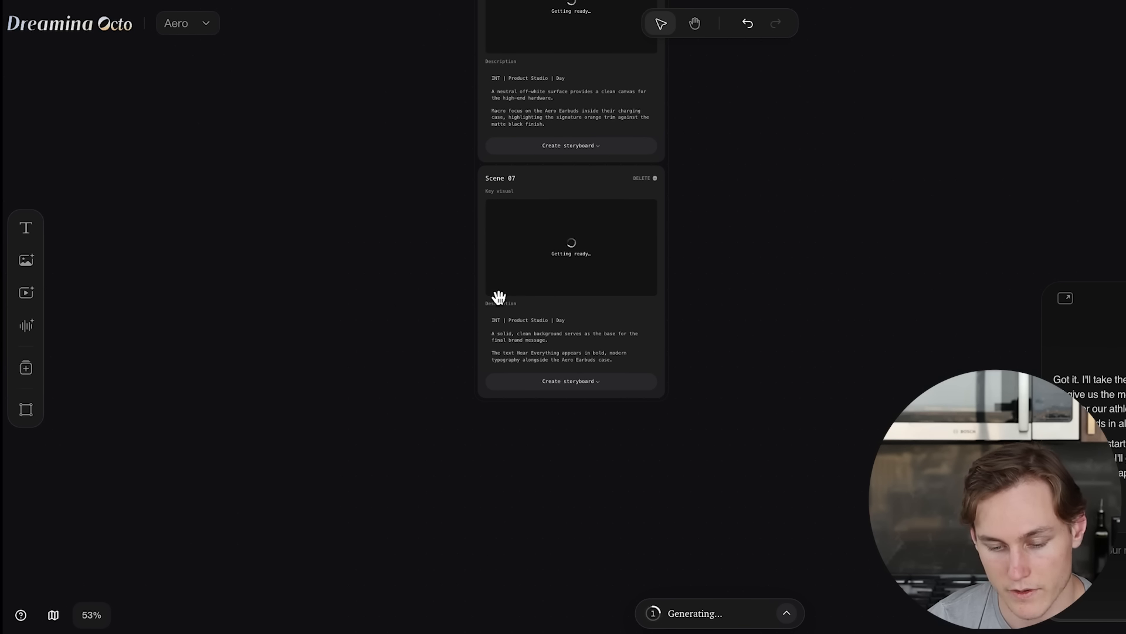
Step: Inspect the Aero Earbuds object image and the coffee shop environment image on the canvas
scroll(551, 269, up, 5)
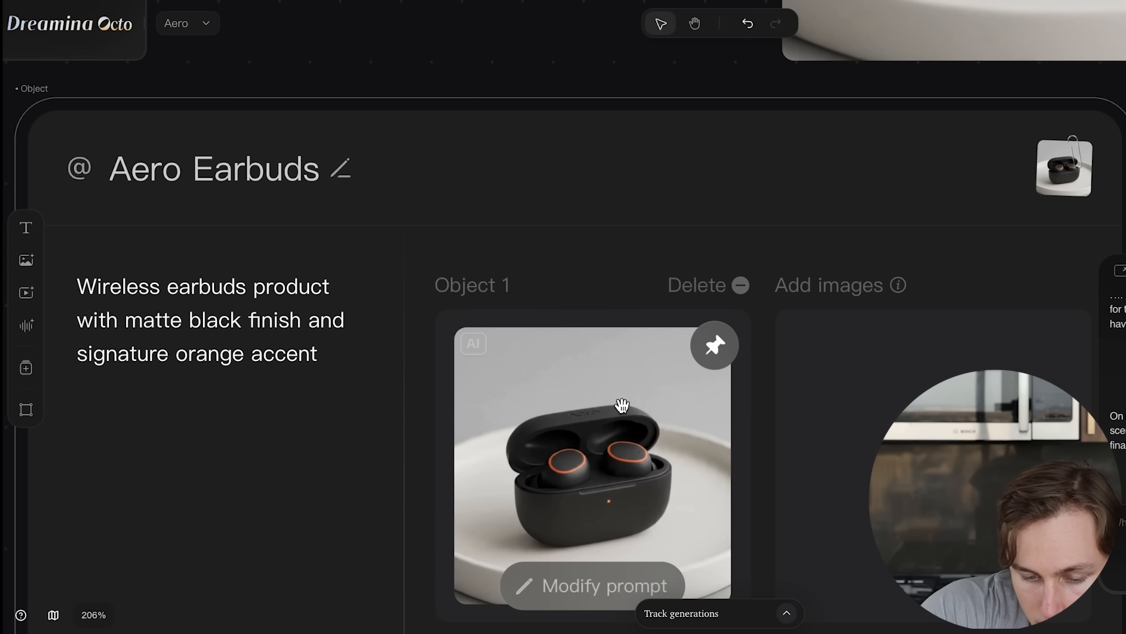
scroll(604, 446, down, 2)
scroll(619, 412, up, 5)
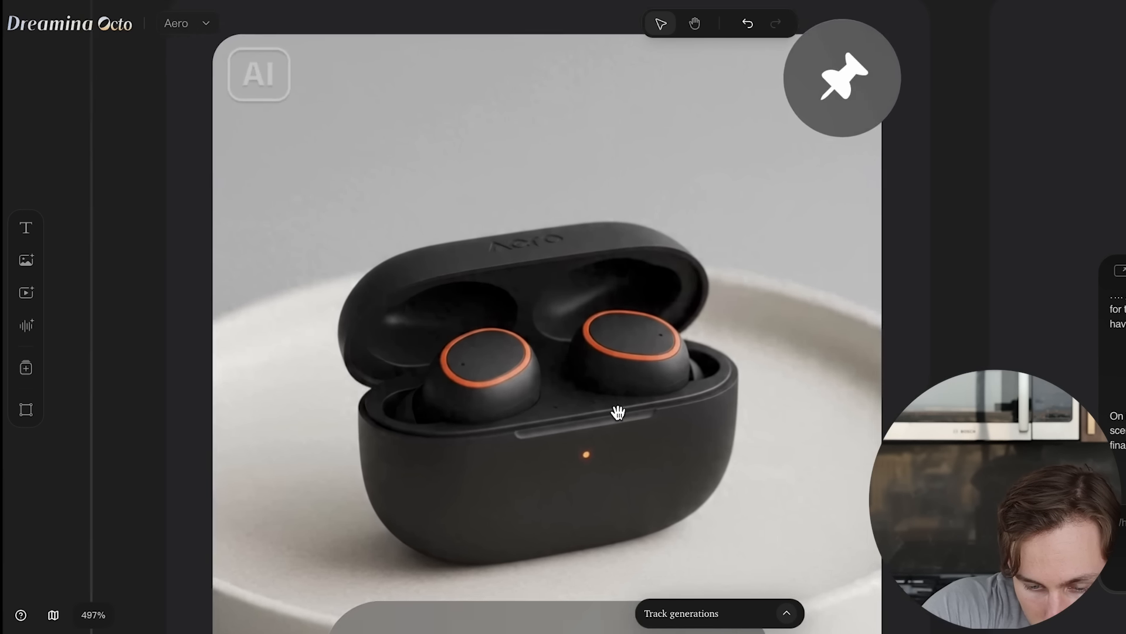
scroll(529, 212, down, 10)
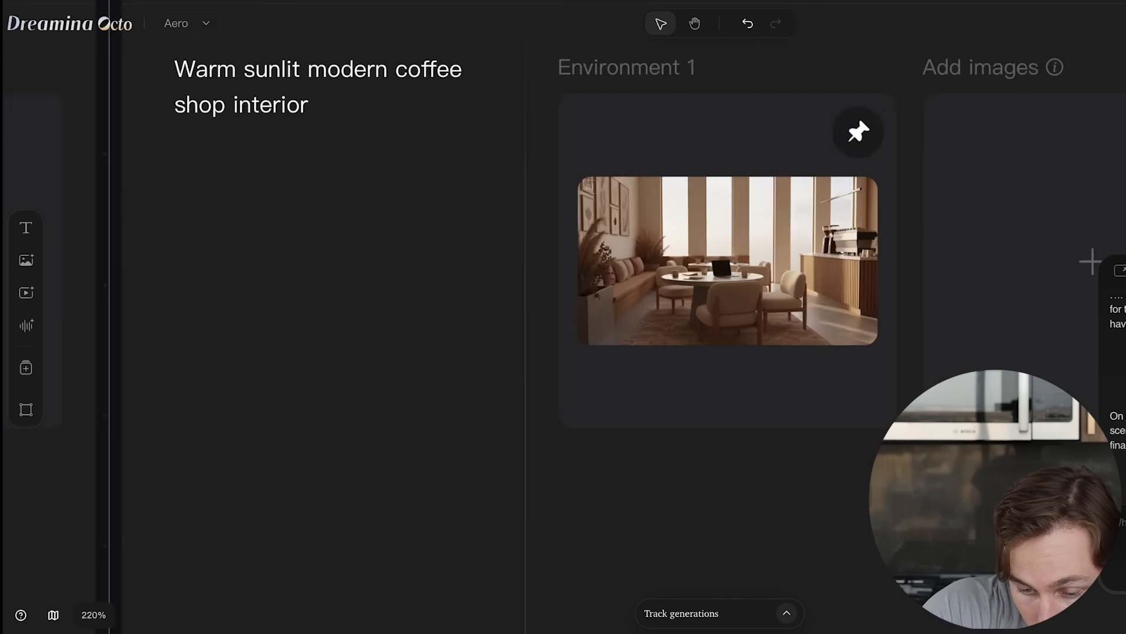
scroll(887, 519, up, 2)
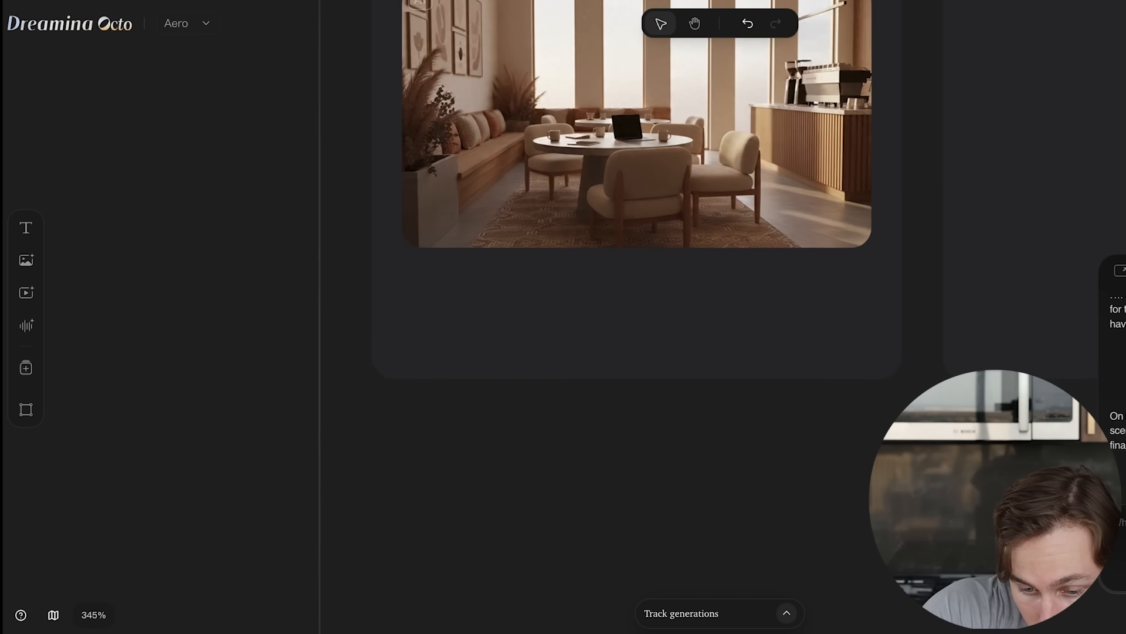
Step: Examine the Aero Earbuds object image up close, especially the embossed logo on the case lid
scroll(887, 519, down, 6)
scroll(304, 398, up, 4)
scroll(304, 398, up, 4)
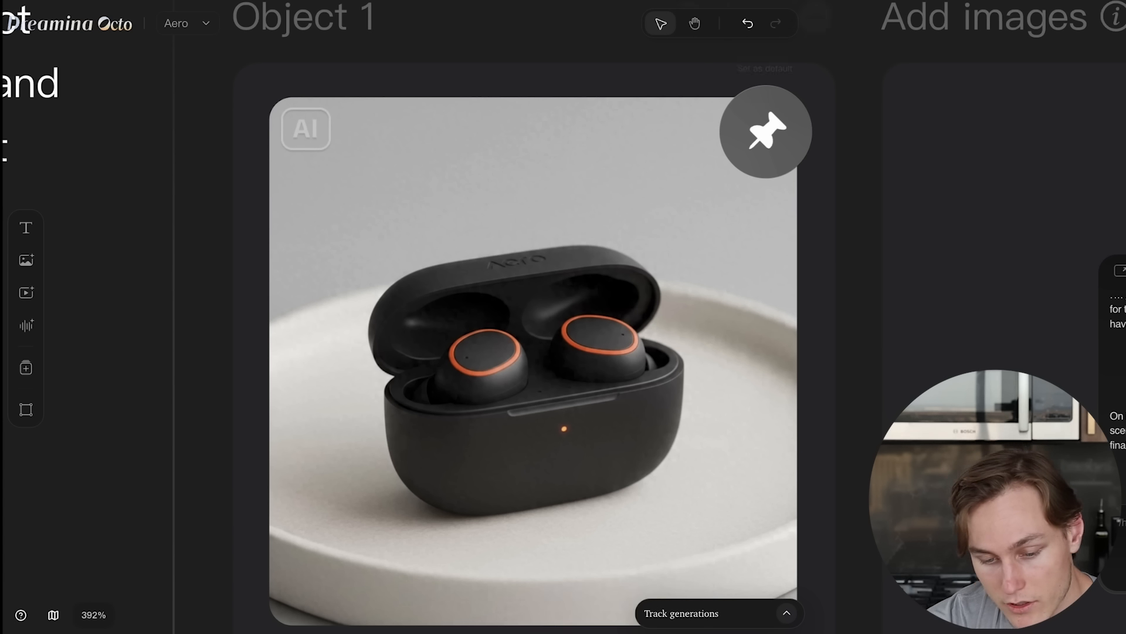
scroll(517, 246, up, 6)
scroll(546, 291, down, 2)
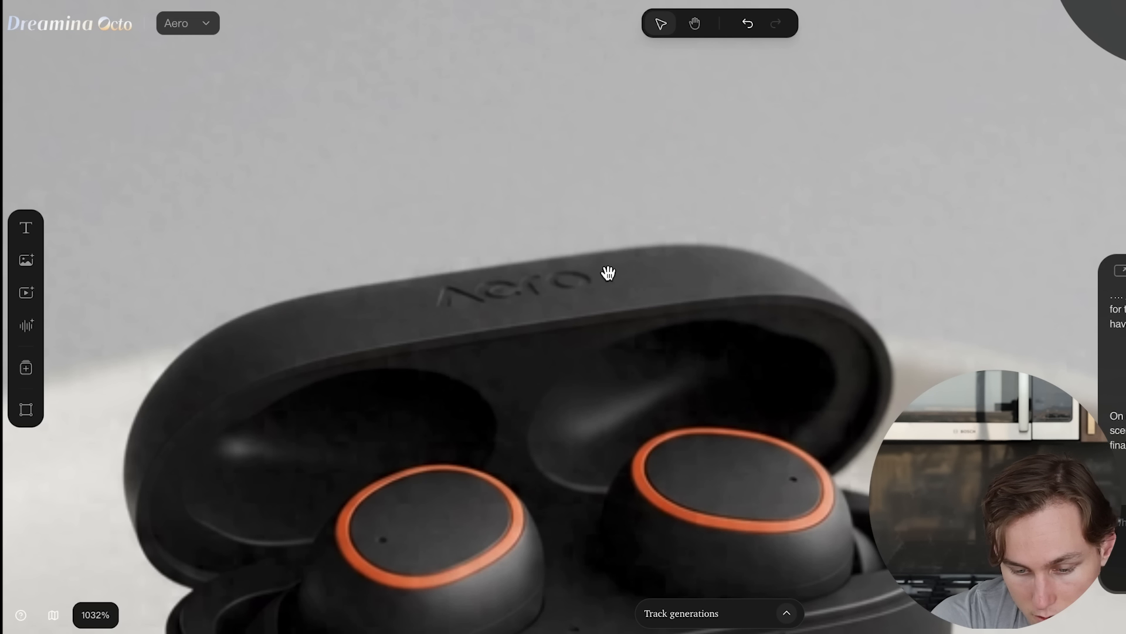
scroll(580, 354, down, 10)
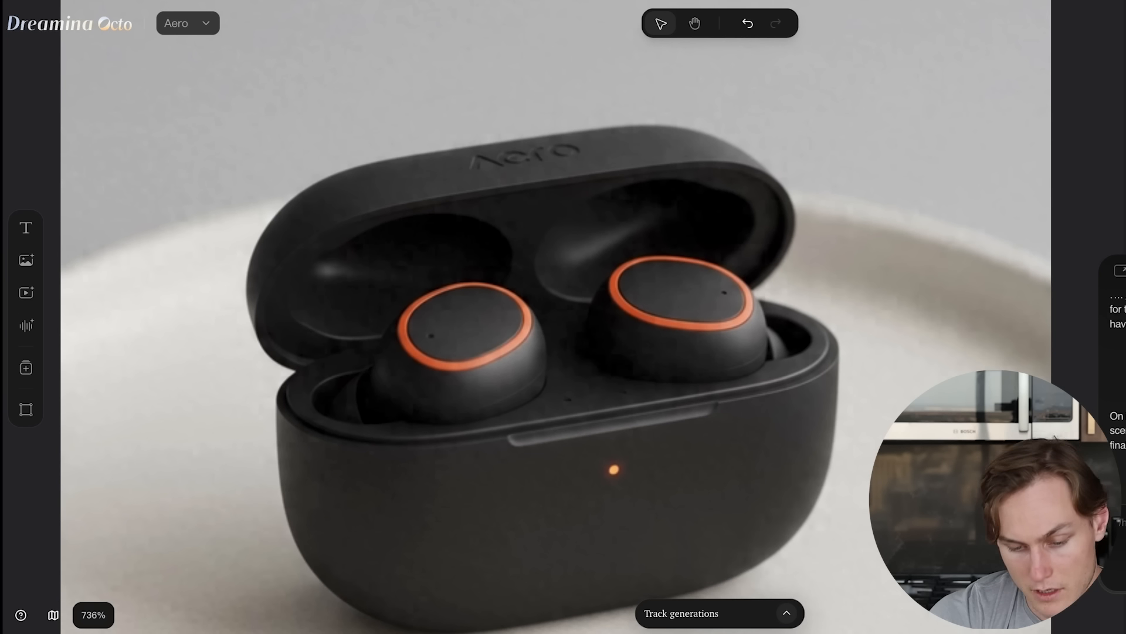
Step: Look over the whole row of character, object and environment cards and the Aero Everyday Hero storyboard frames below it
scroll(598, 373, down, 4)
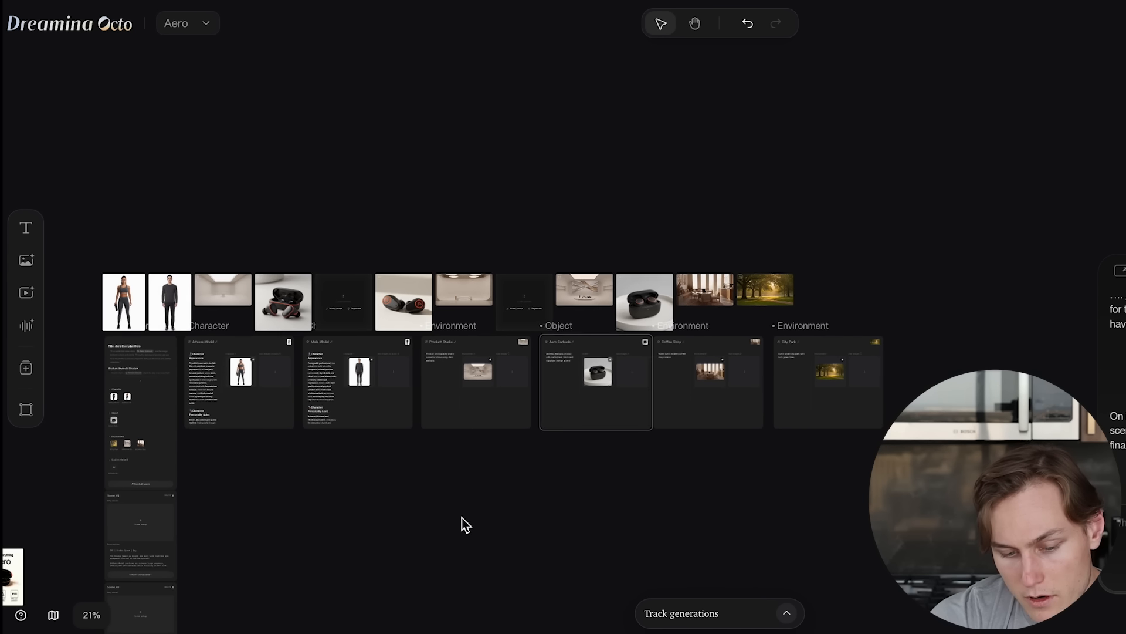
drag(463, 518, 670, 417)
scroll(671, 417, left, 1)
click(561, 533)
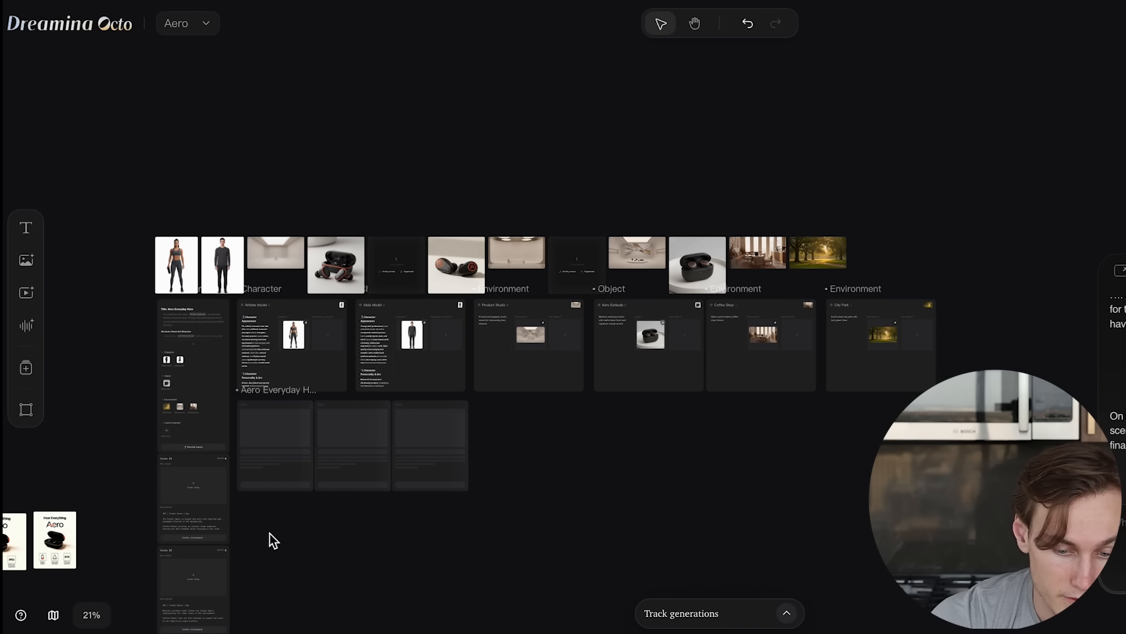
scroll(213, 459, up, 4)
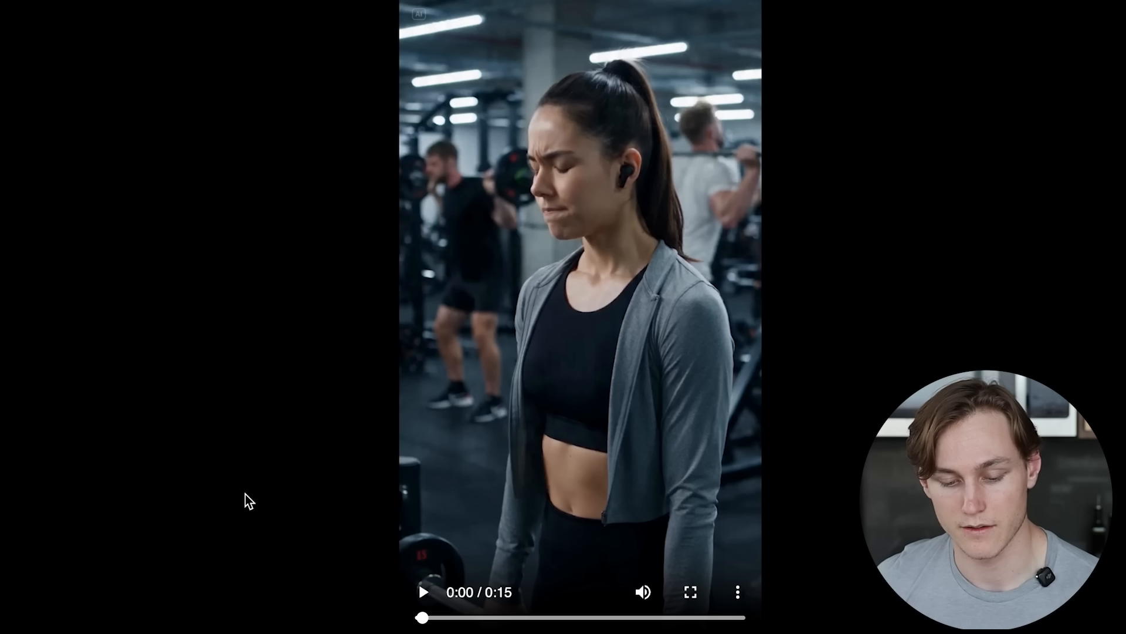
Step: Play the 15-second vertical ad of the woman wearing the earbuds in the gym
click(425, 594)
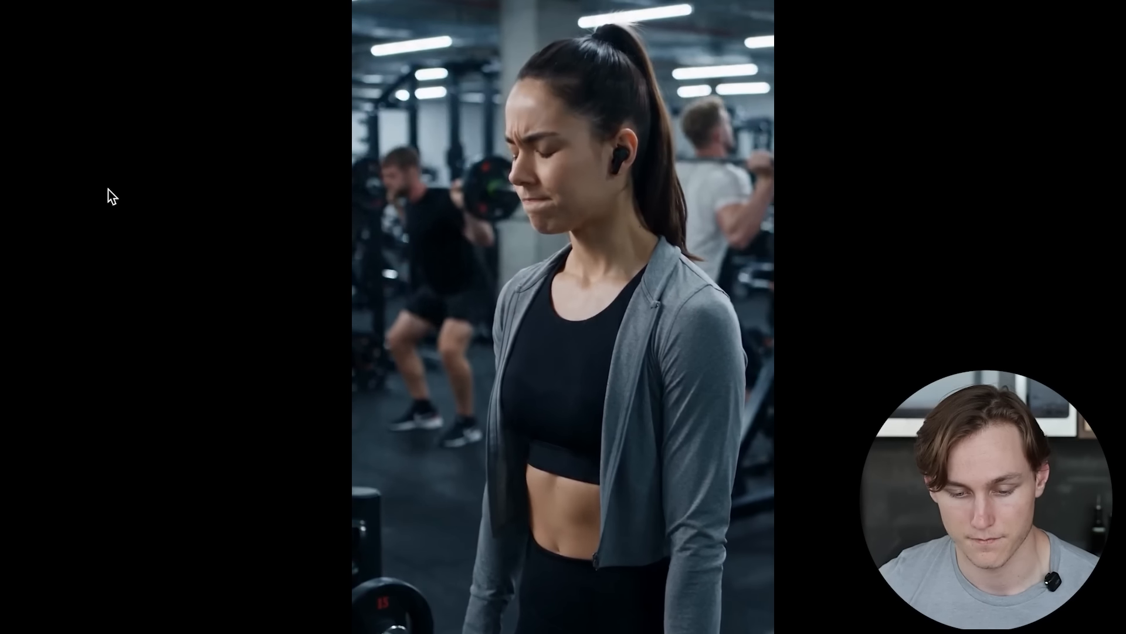